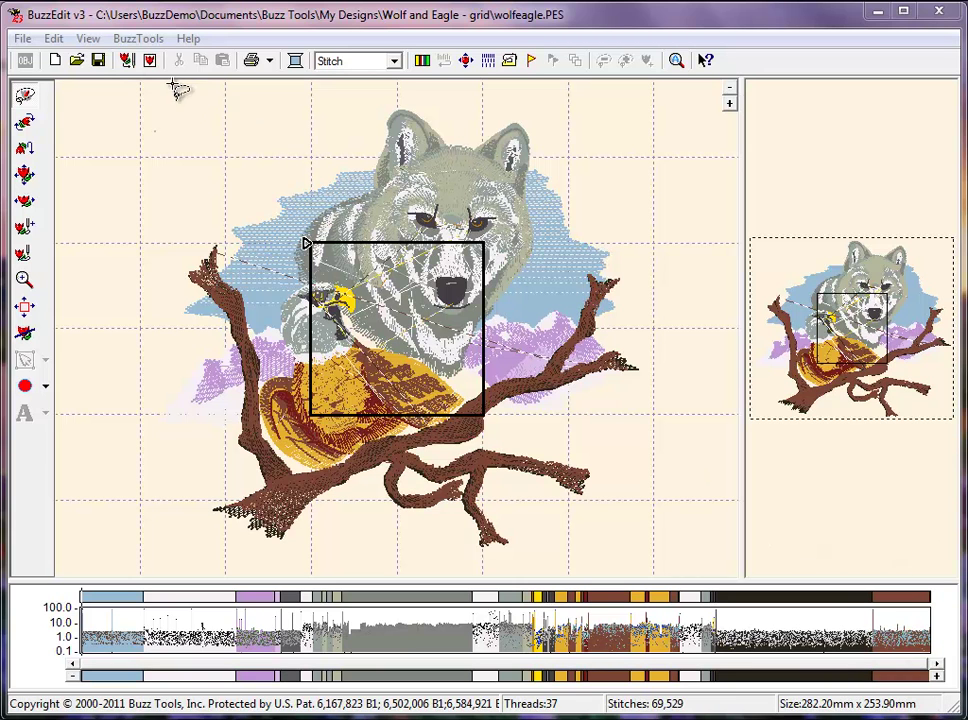
# Switch the design's hoop to the two-position Multi-Hoop (360 x 360mm) in Hoop Properties.
pyautogui.click(90, 40)
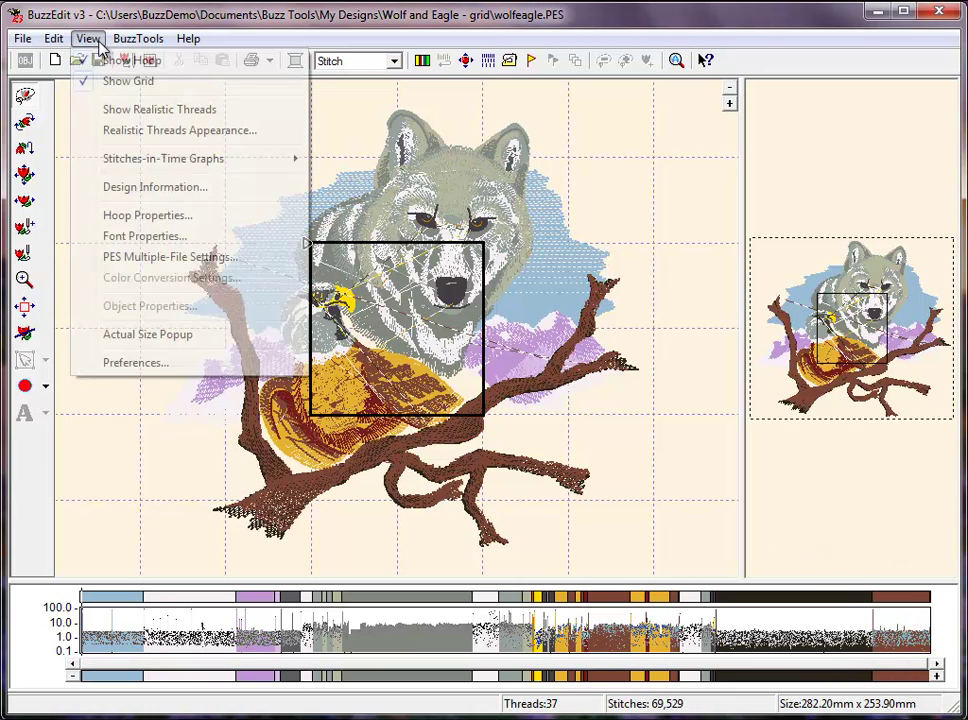
pyautogui.click(150, 215)
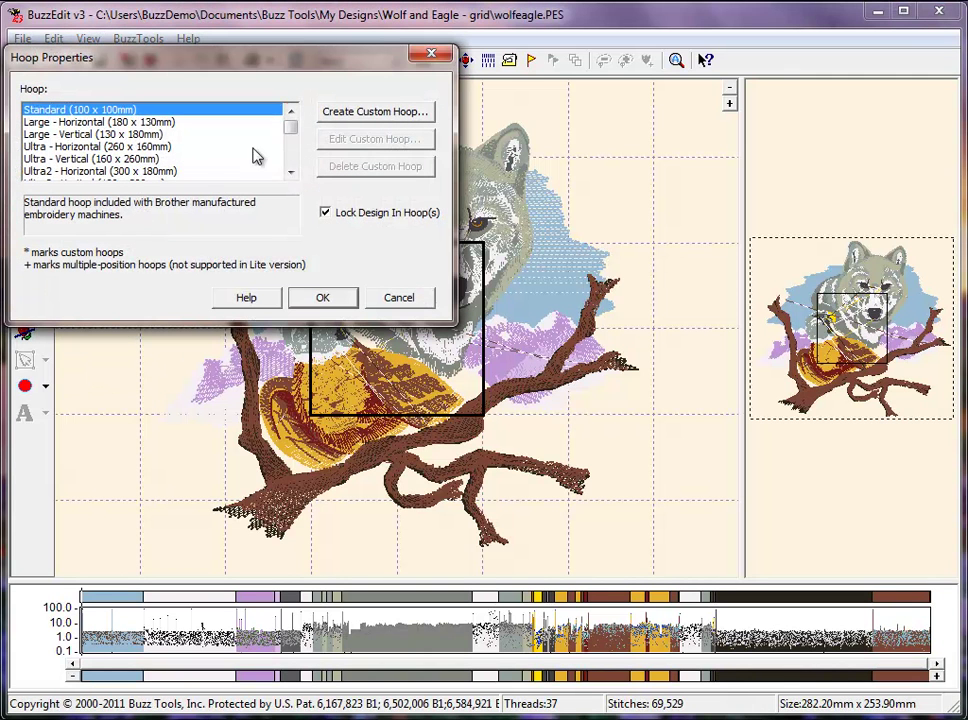
pyautogui.click(291, 137)
pyautogui.moveTo(291, 137); pyautogui.dragTo(290, 147)
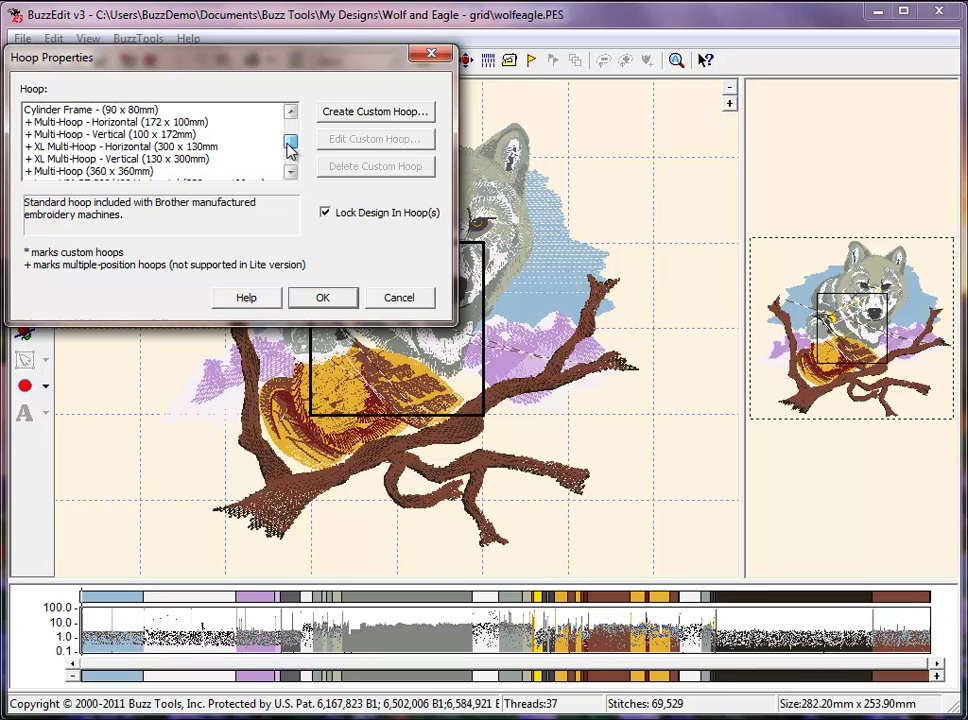
pyautogui.click(150, 173)
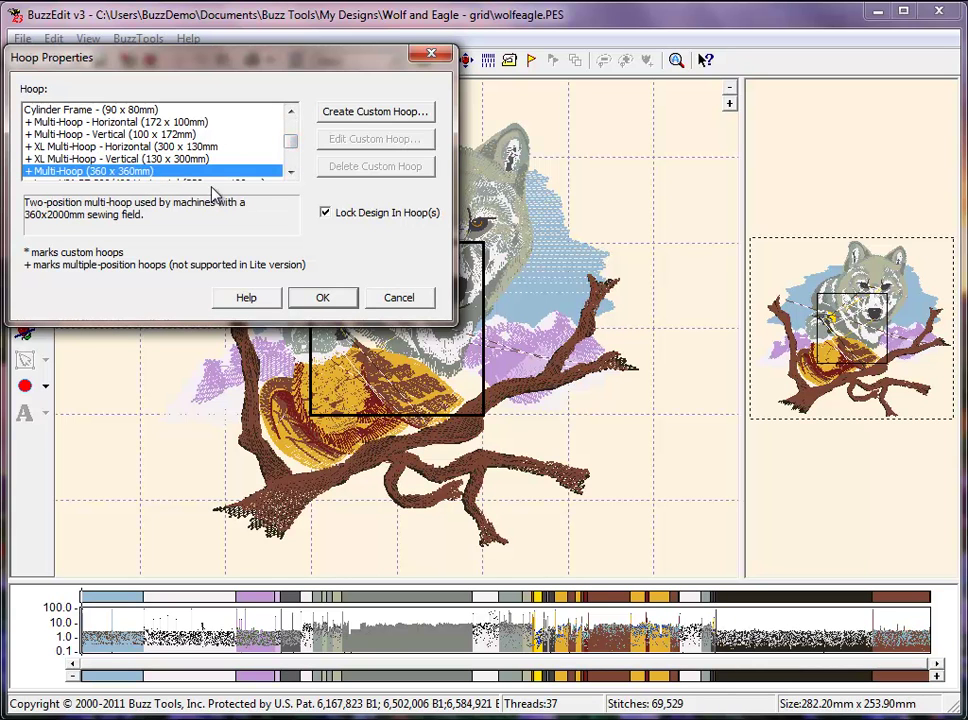
pyautogui.click(323, 298)
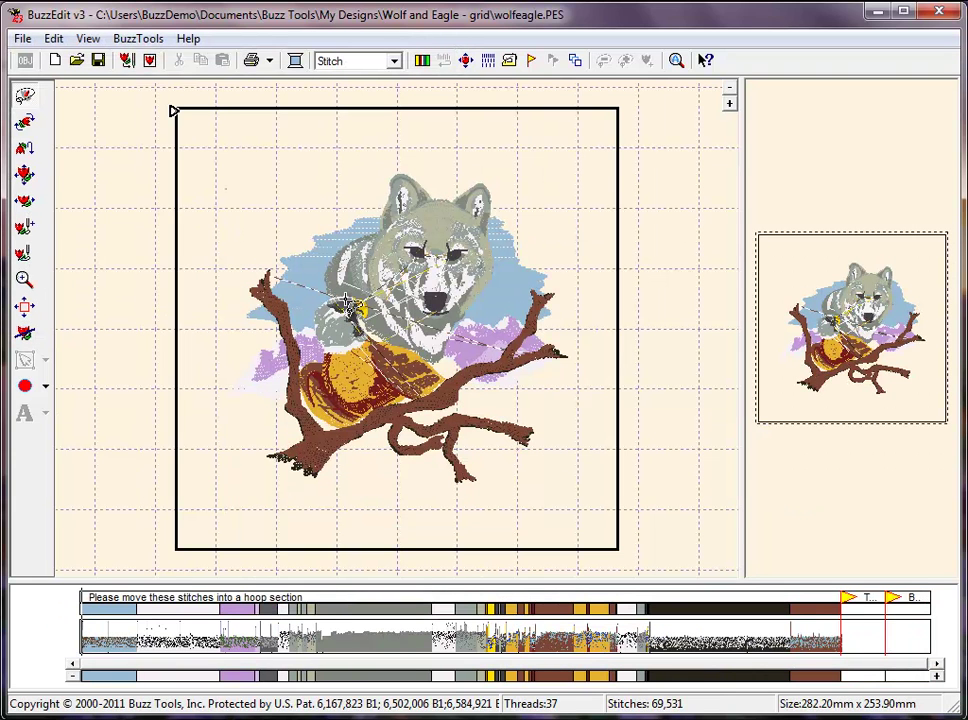
# Preview the top and bottom hoop sections, then bring Hoop Properties back up.
pyautogui.click(866, 609)
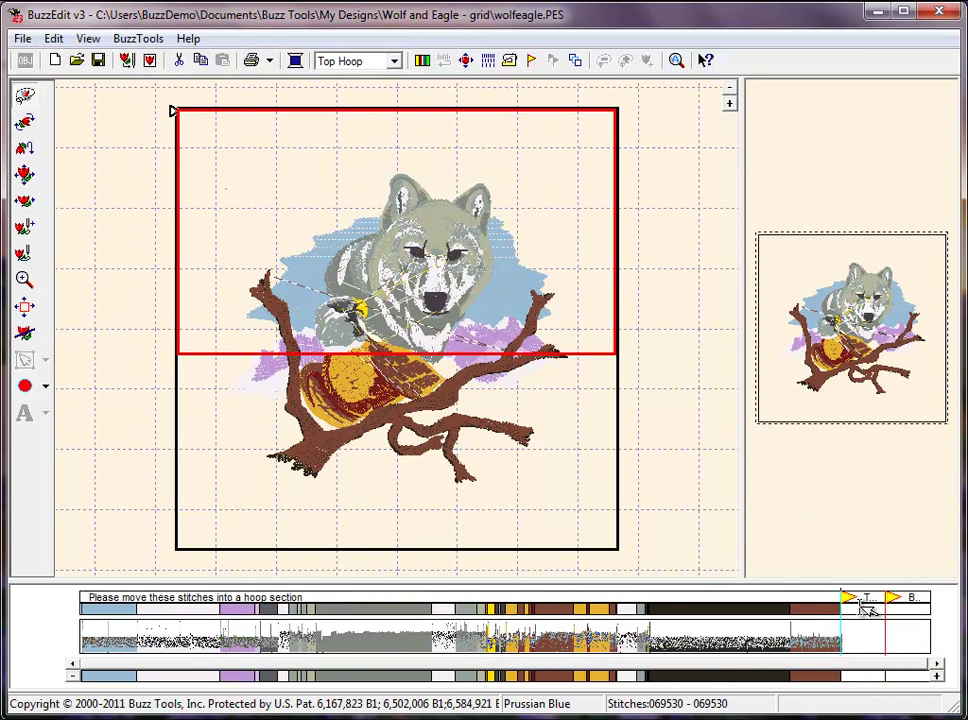
pyautogui.click(907, 613)
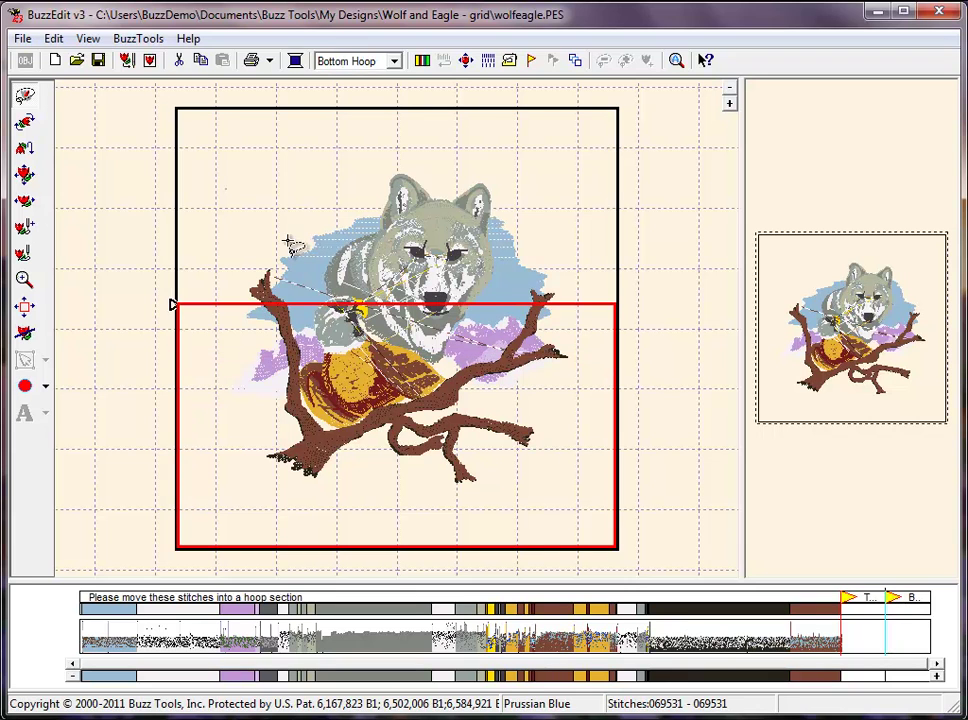
pyautogui.click(92, 44)
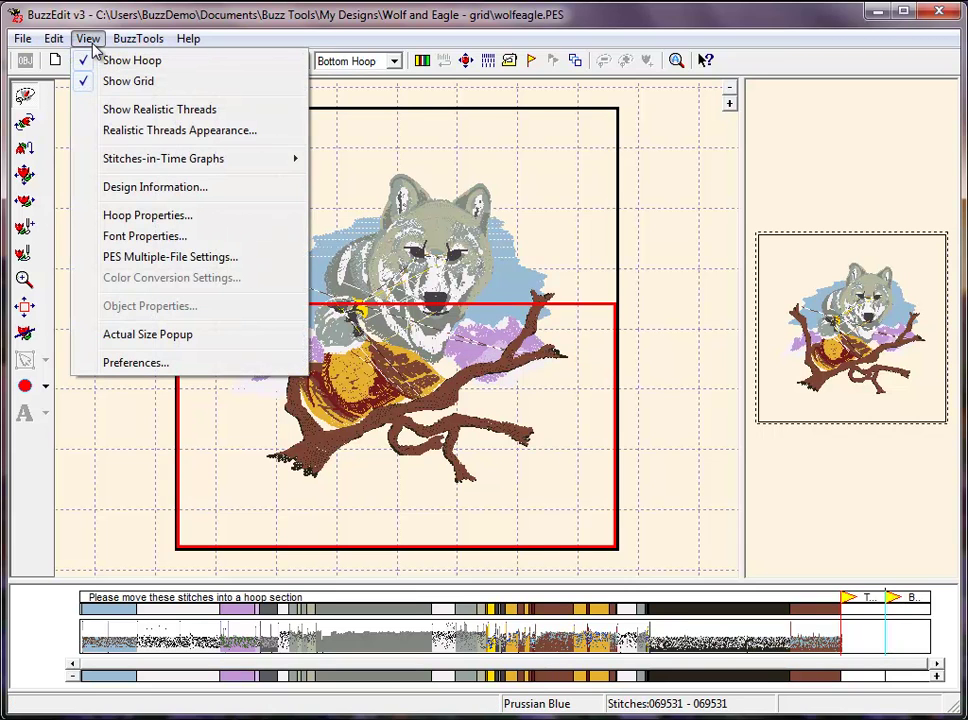
pyautogui.click(172, 218)
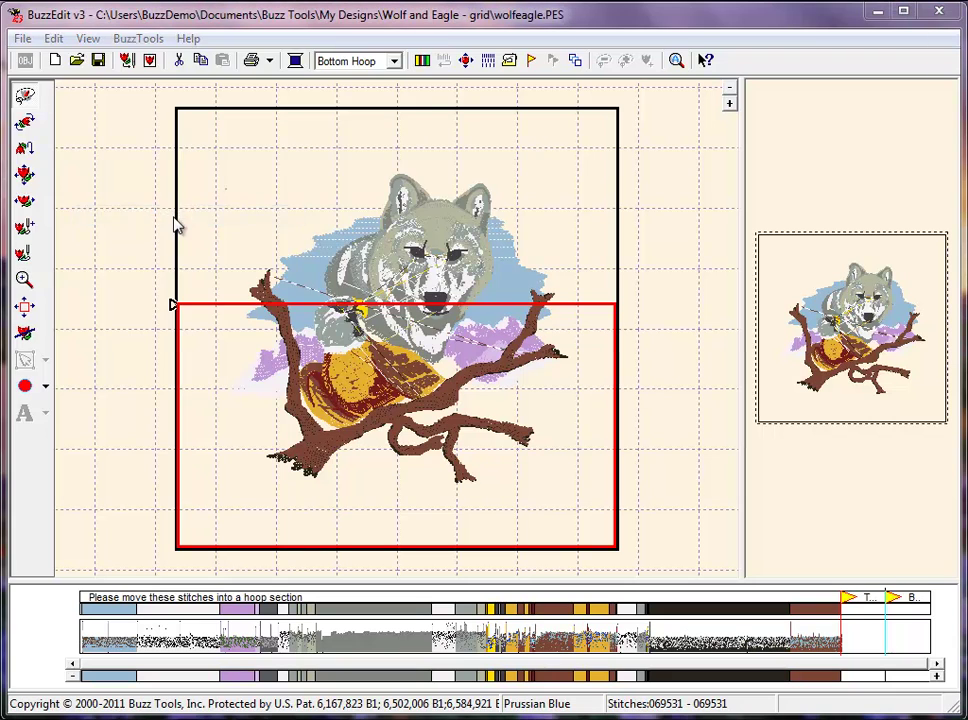
# Create a 282.20 x 260.00mm custom hoop from two left-to-right 160 x 260mm hoops, 122.2mm apart.
pyautogui.click(352, 115)
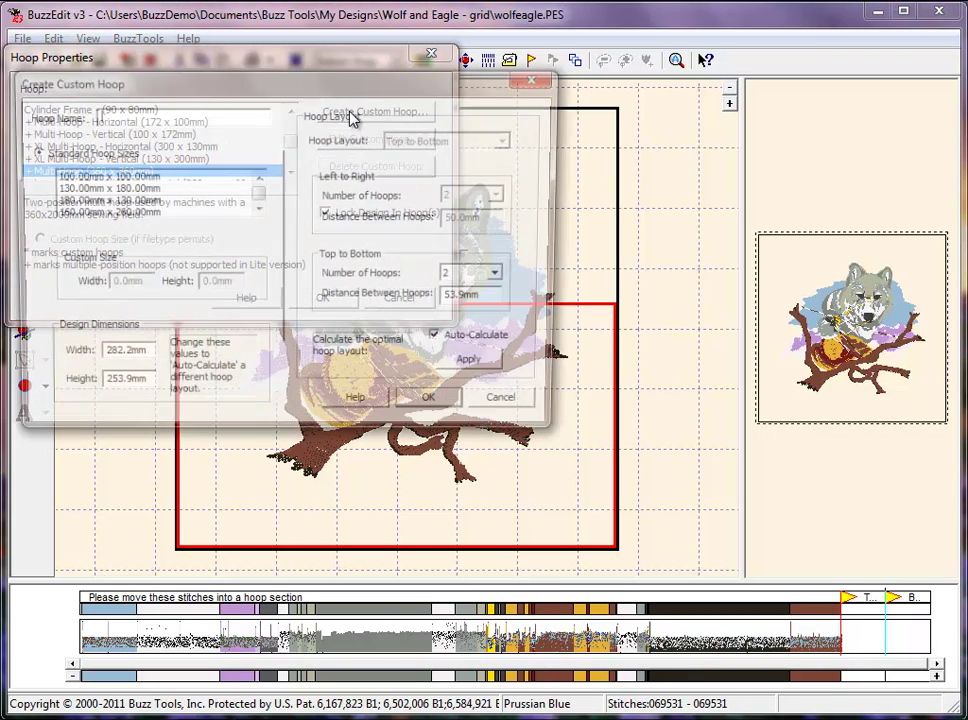
pyautogui.click(258, 209)
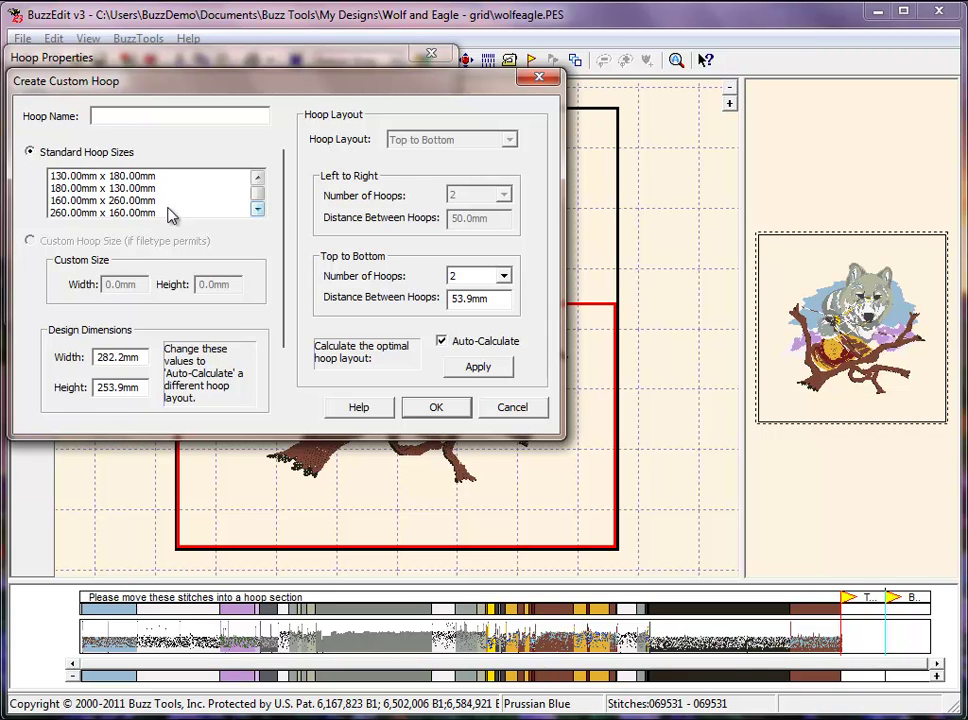
pyautogui.click(135, 214)
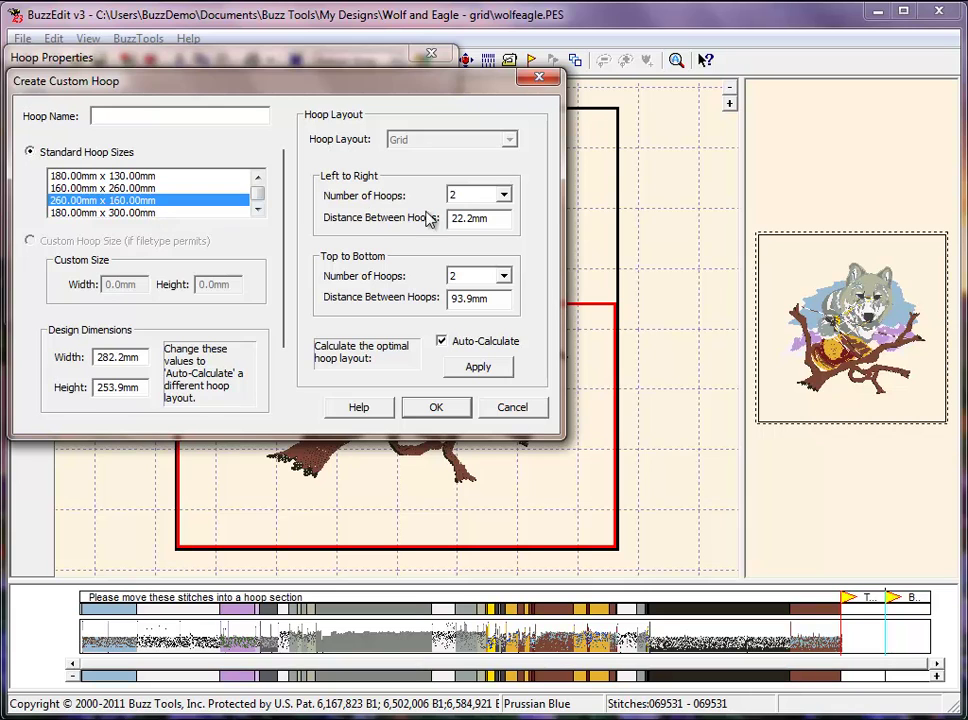
pyautogui.click(137, 188)
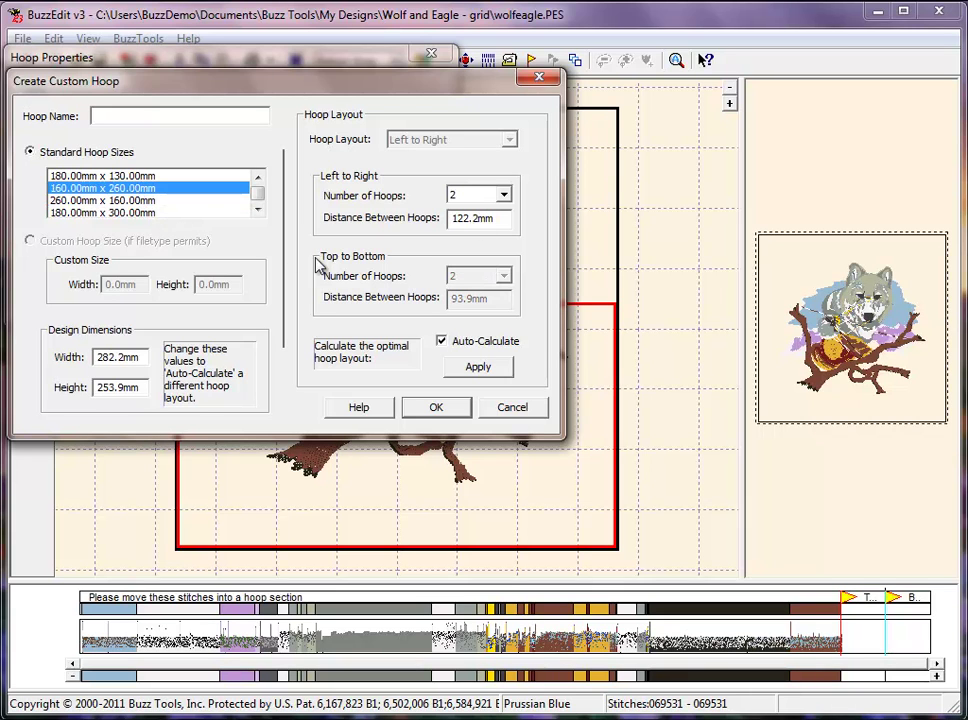
pyautogui.click(422, 413)
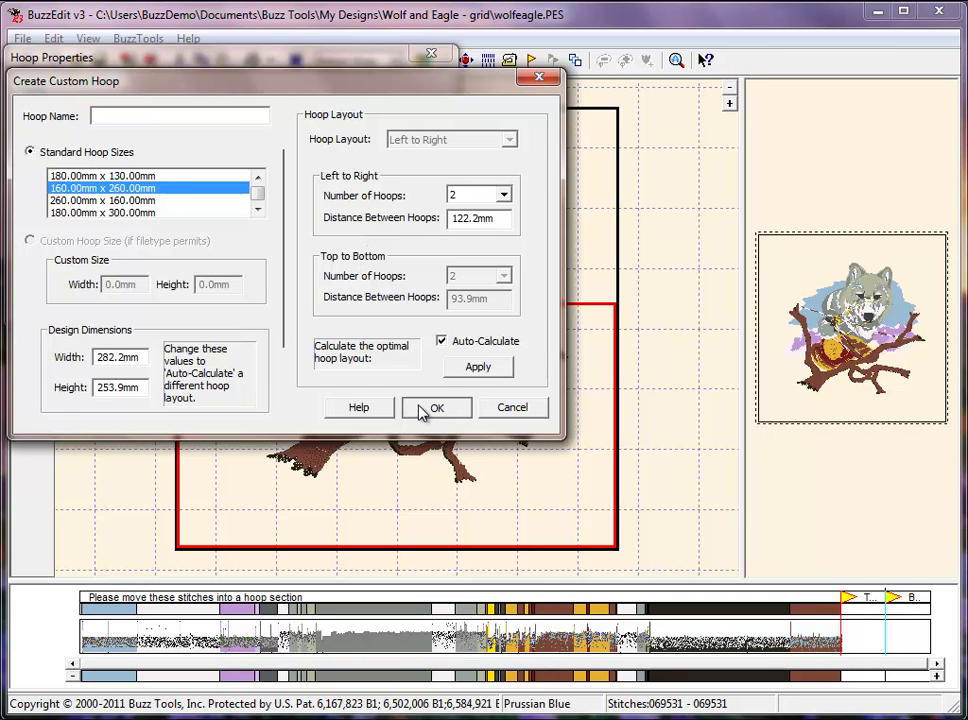
pyautogui.click(323, 298)
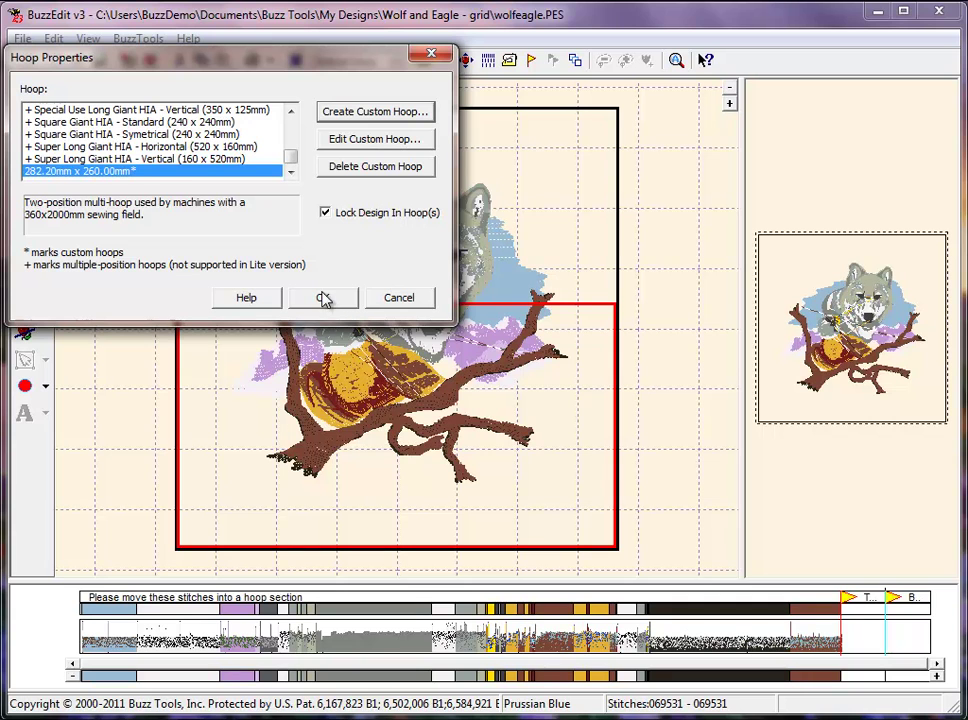
pyautogui.moveTo(323, 298); pyautogui.dragTo(172, 178)
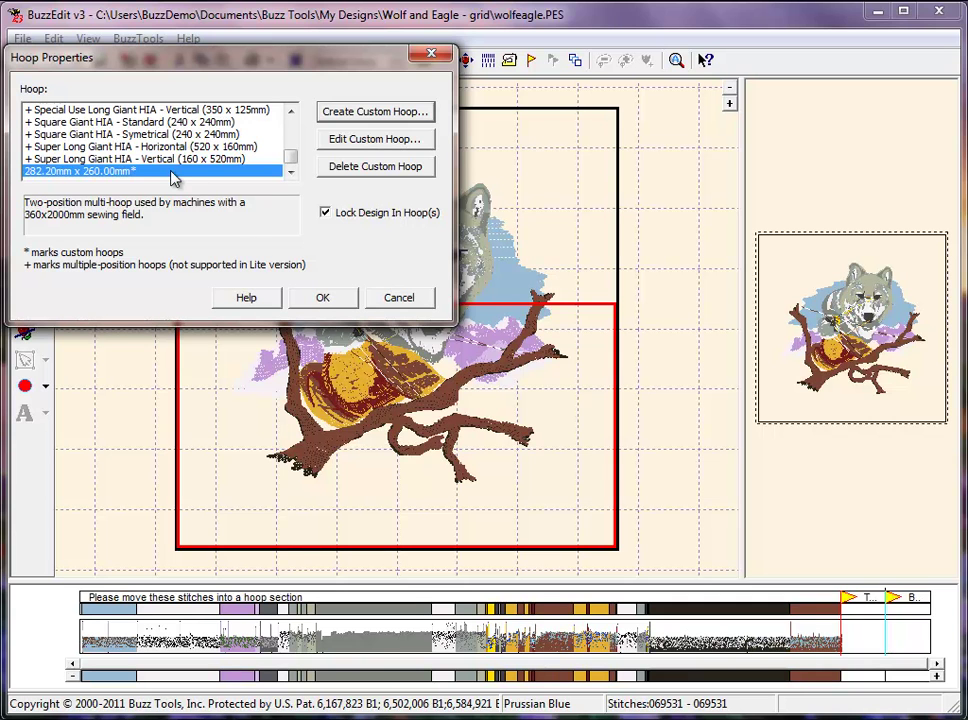
# Apply the 282.20 x 260.00mm custom hoop and preview its left and right sections.
pyautogui.click(322, 298)
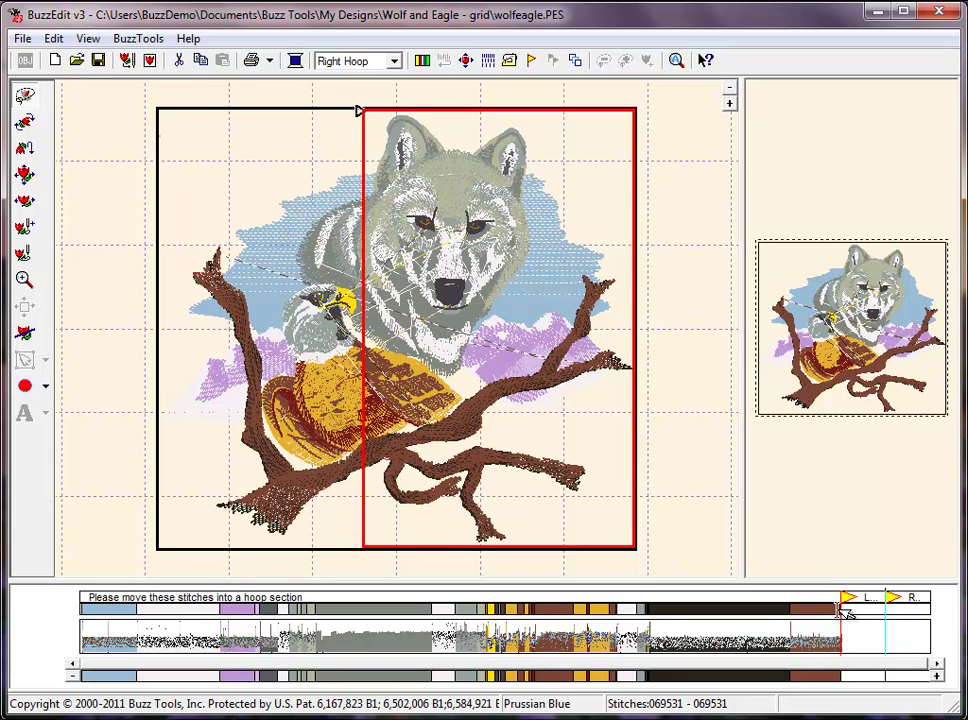
pyautogui.click(867, 608)
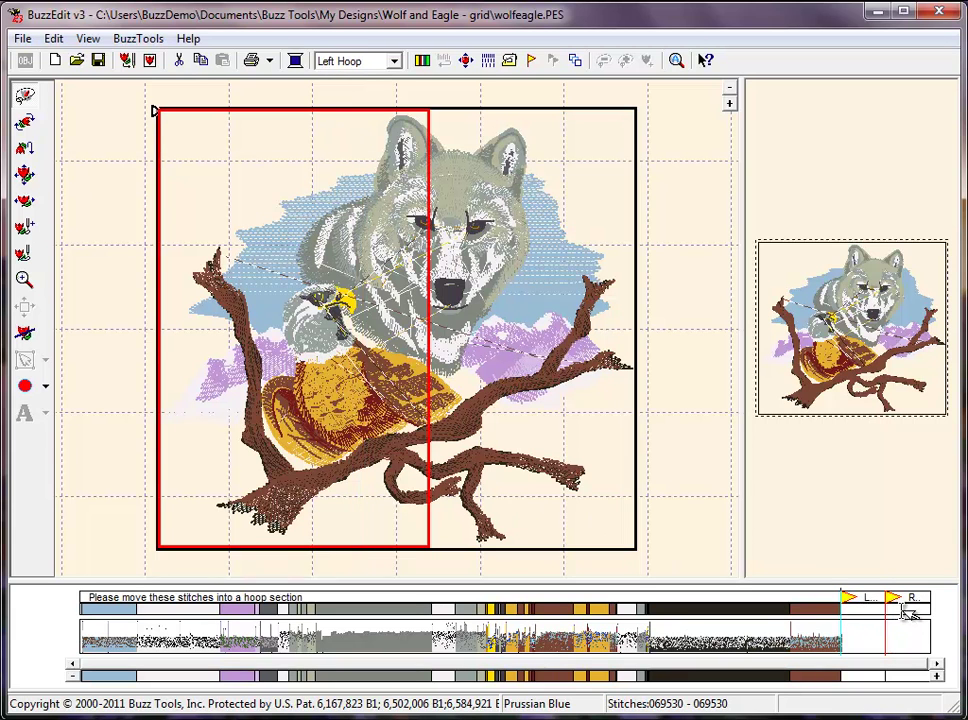
pyautogui.click(910, 608)
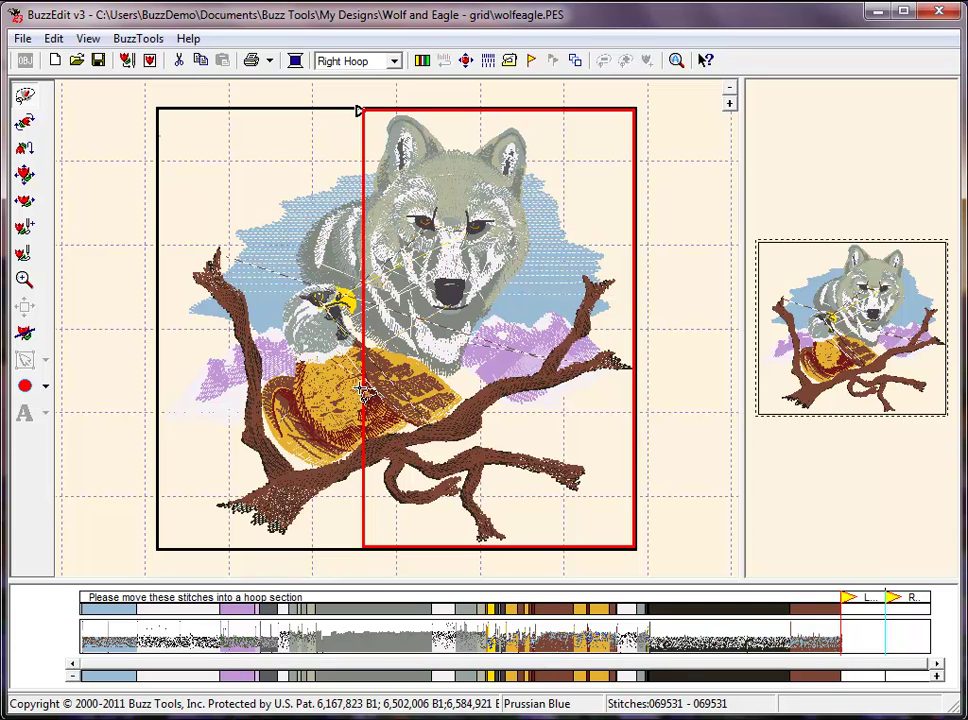
# Edit the custom hoop with Auto-Calculate on to use three left-to-right hoops, 61.1mm apart.
pyautogui.click(88, 39)
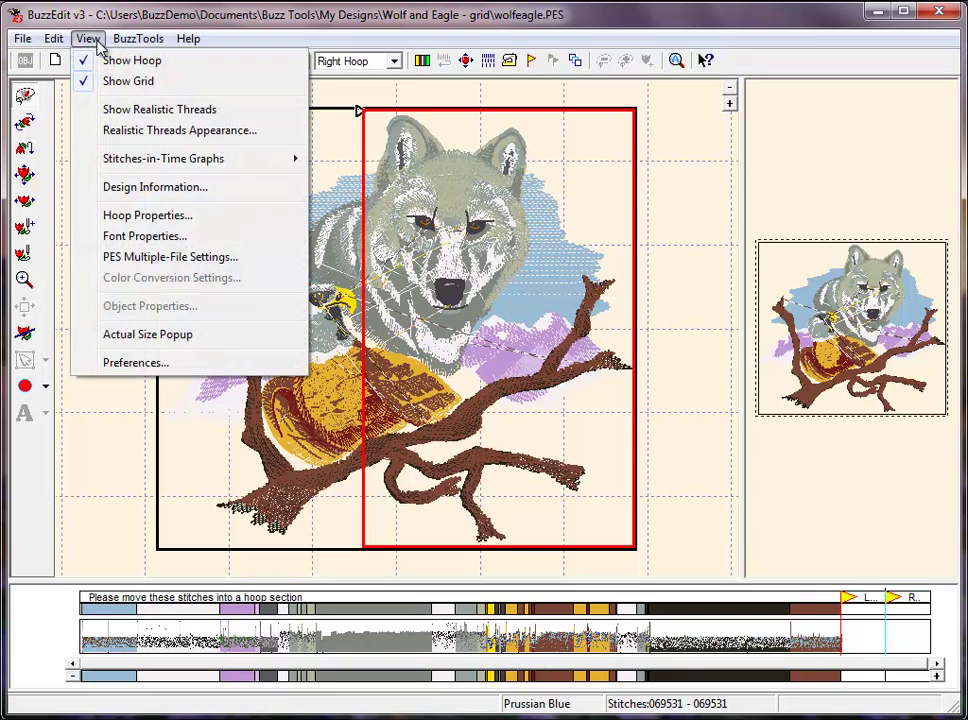
pyautogui.click(147, 219)
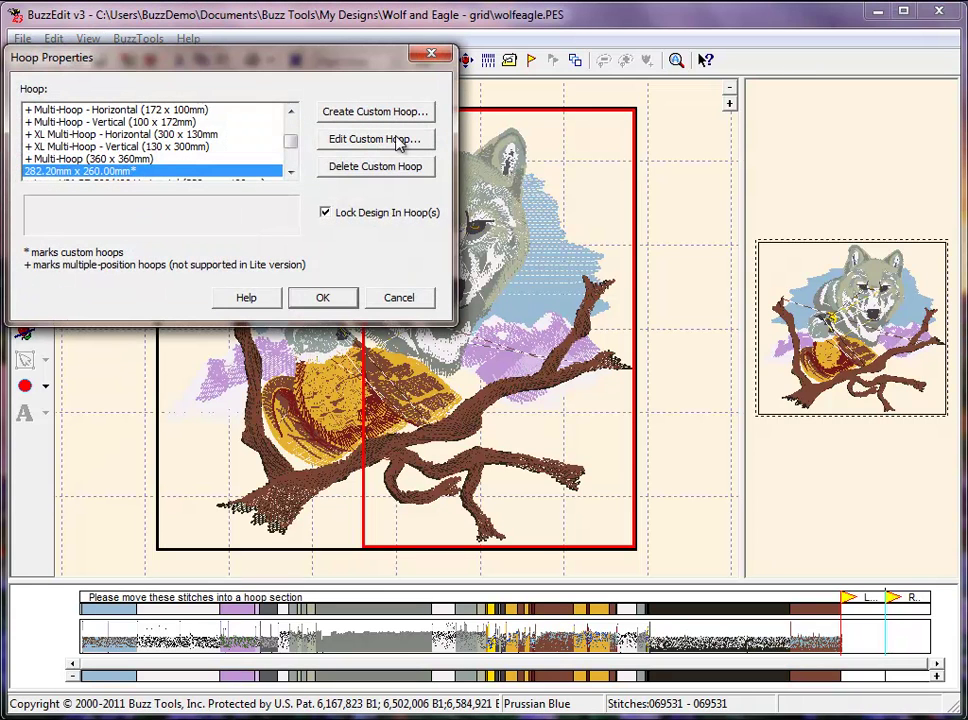
pyautogui.click(399, 140)
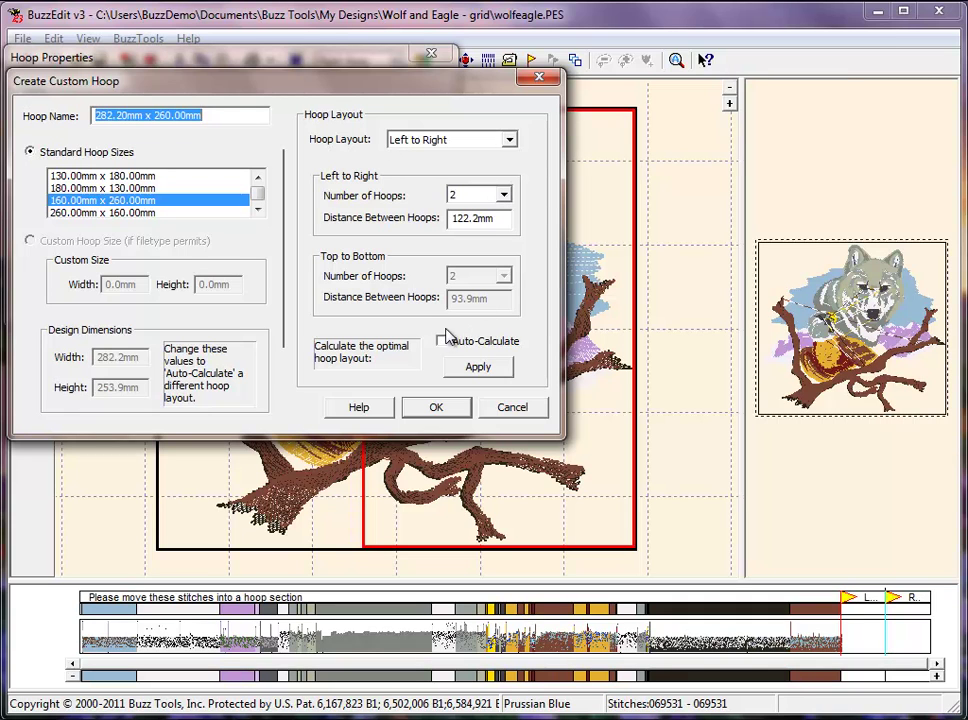
pyautogui.click(443, 343)
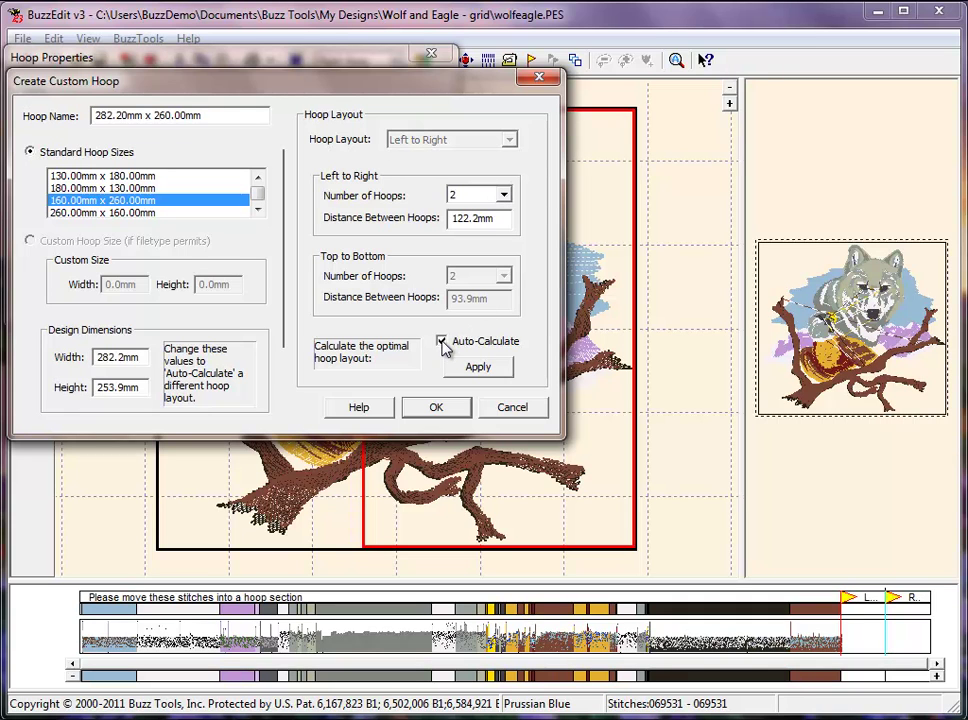
pyautogui.click(504, 197)
pyautogui.click(483, 221)
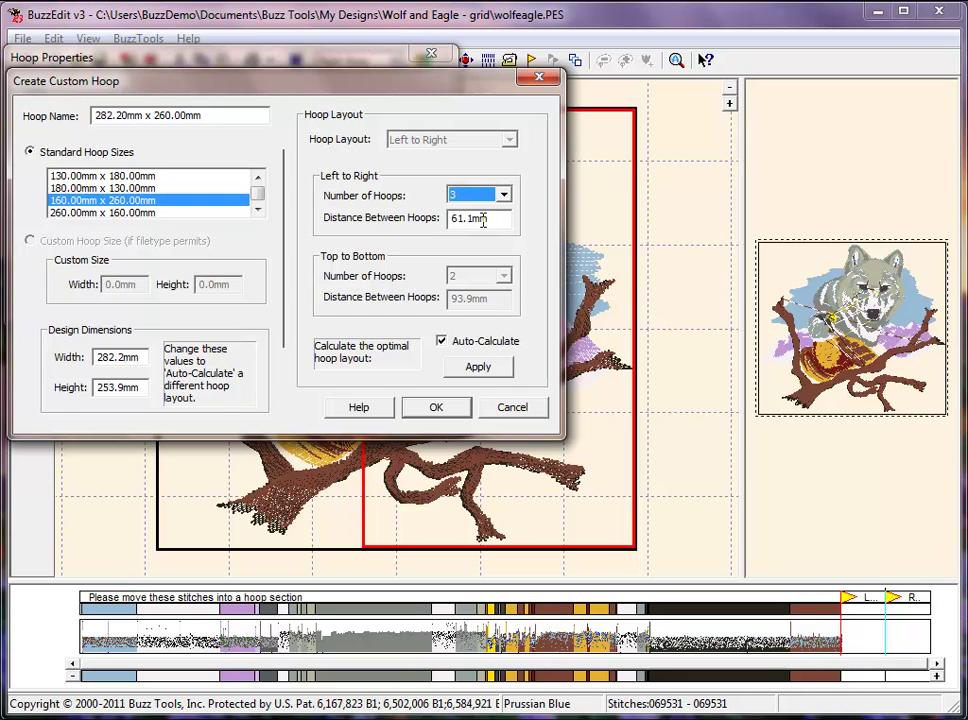
pyautogui.click(436, 408)
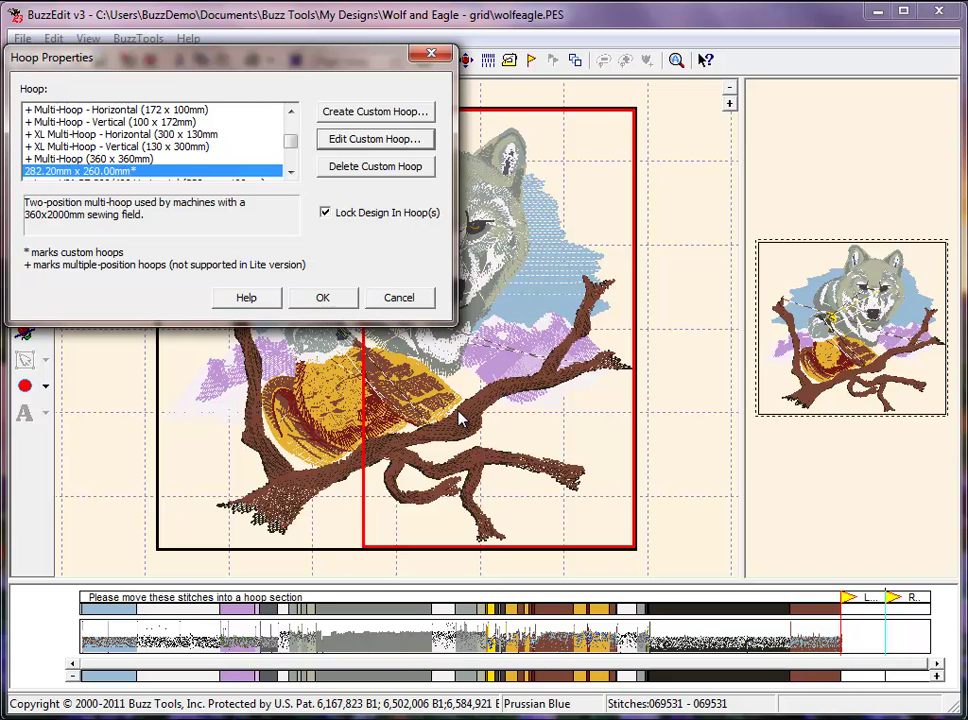
# Apply the three-hoop layout and preview the middle hoop section.
pyautogui.click(323, 298)
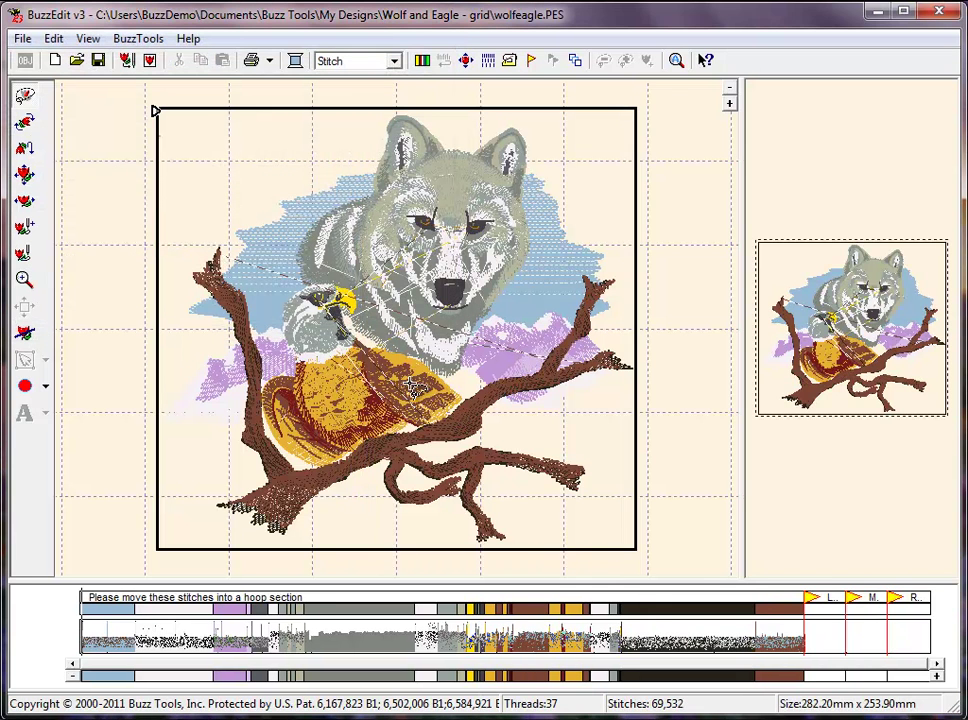
pyautogui.click(862, 612)
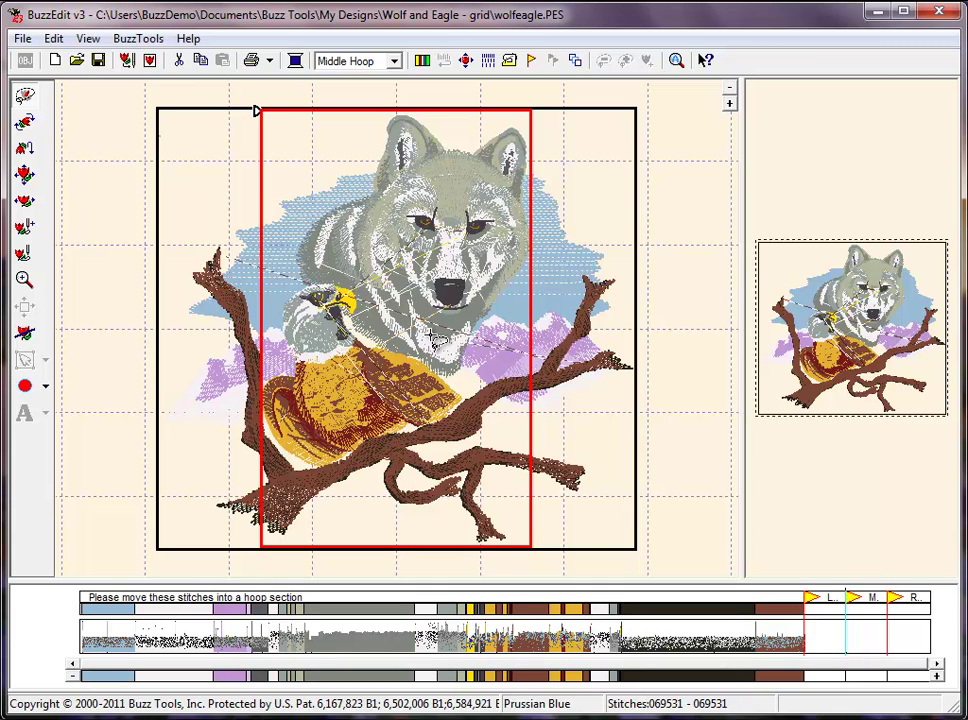
# Move wolf and eagle stitches 16330–51951 into the middle hoop, wolfeagle-B.PES.
pyautogui.click(621, 605)
pyautogui.moveTo(628, 607); pyautogui.dragTo(258, 613)
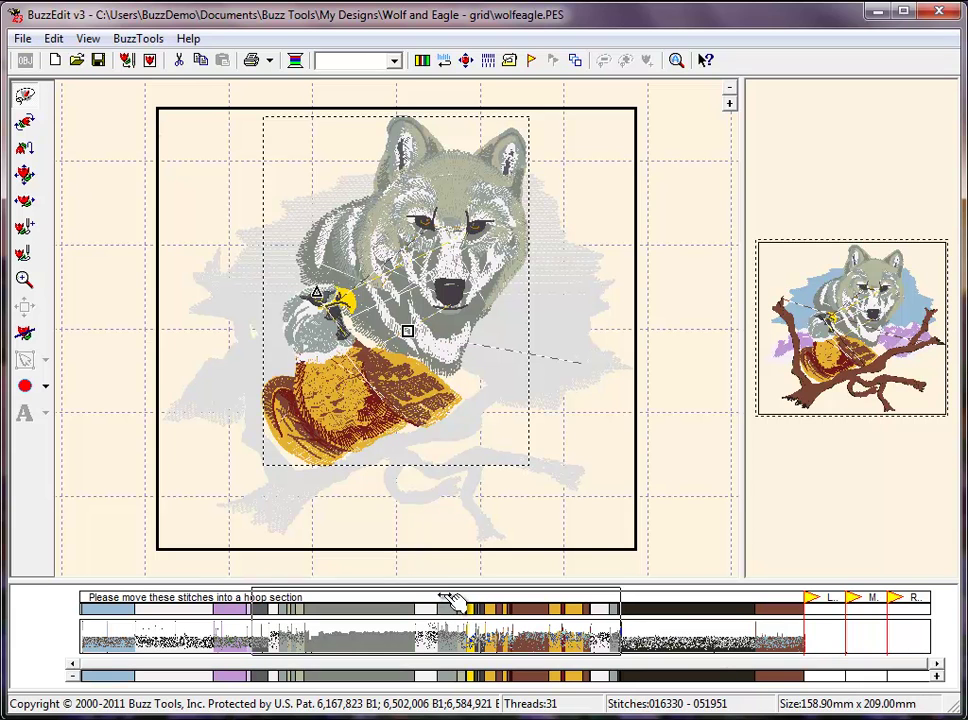
pyautogui.moveTo(450, 600); pyautogui.dragTo(882, 628)
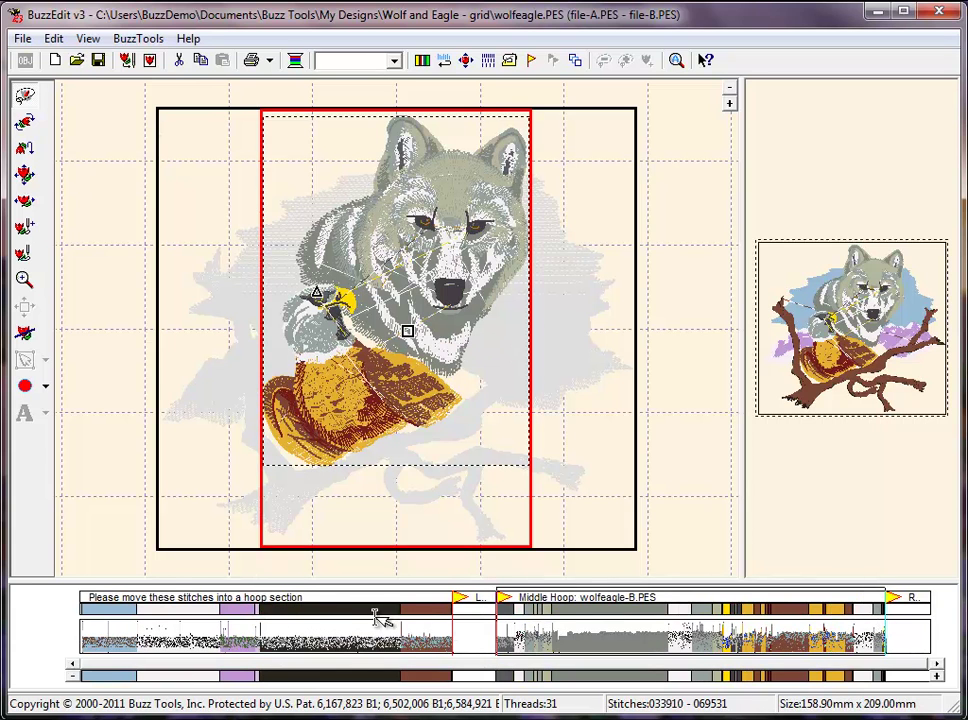
# Check the left and right hoop positions, then select the unassigned 0–33,908 sky and branch block.
pyautogui.click(104, 598)
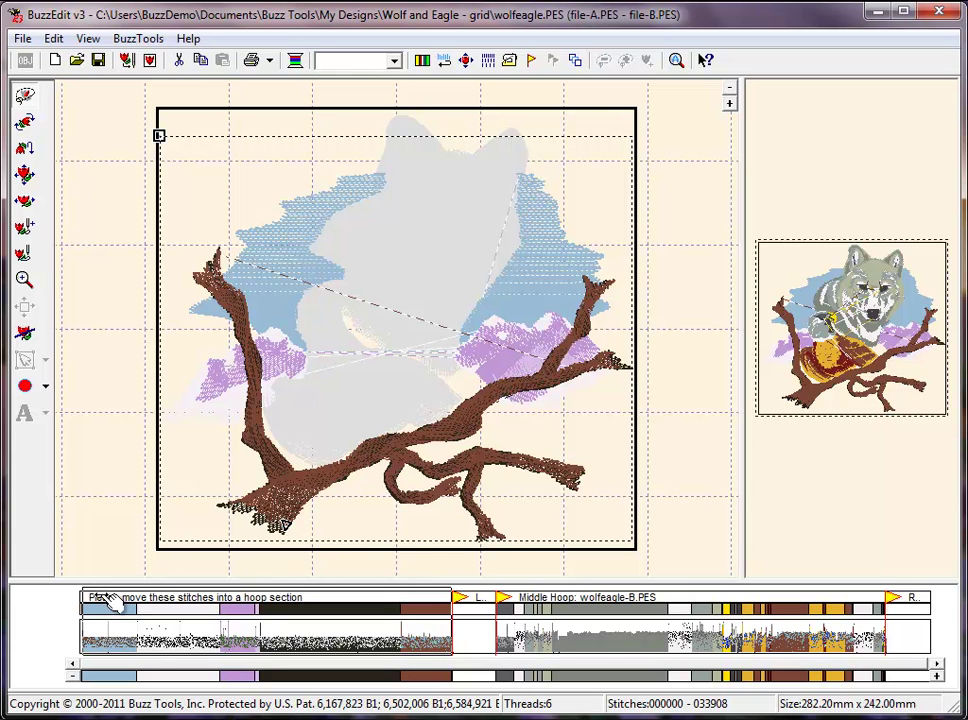
pyautogui.click(474, 601)
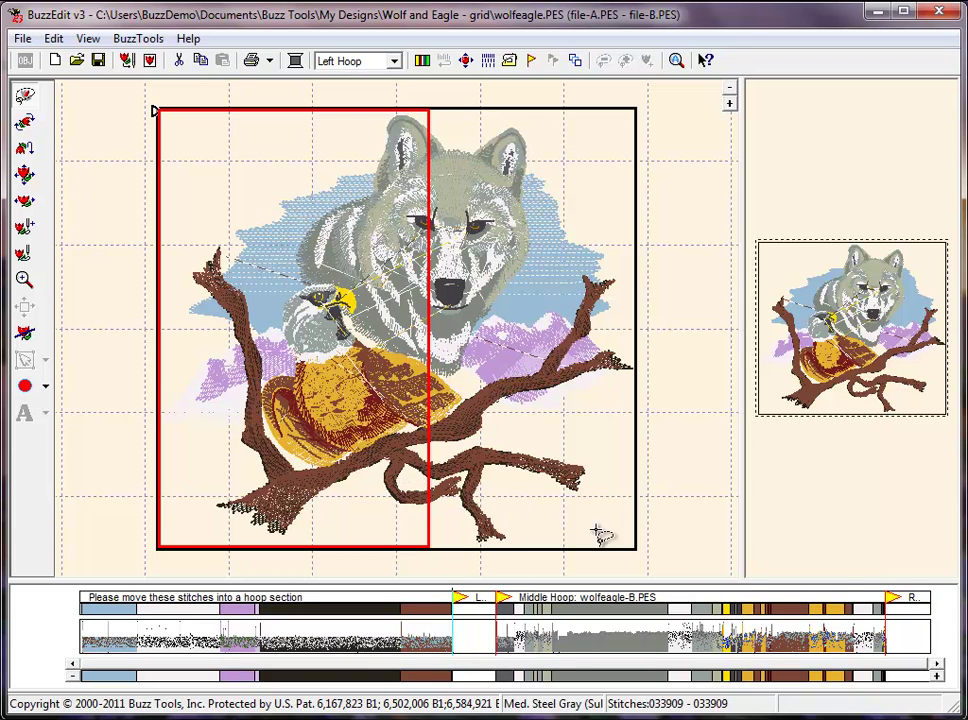
pyautogui.click(924, 610)
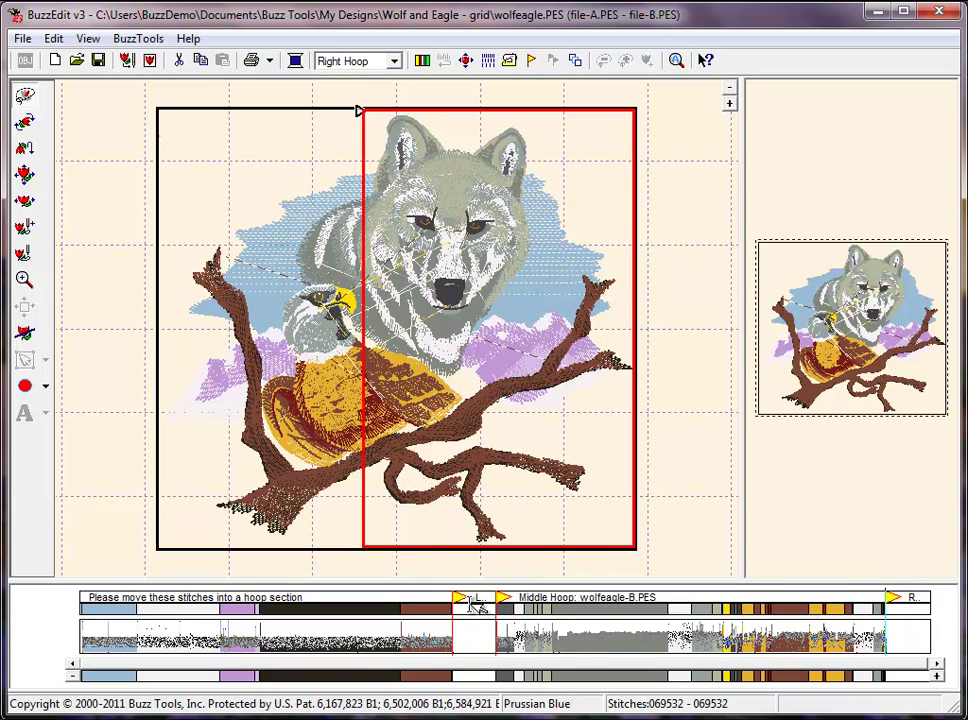
pyautogui.click(104, 598)
pyautogui.click(104, 598)
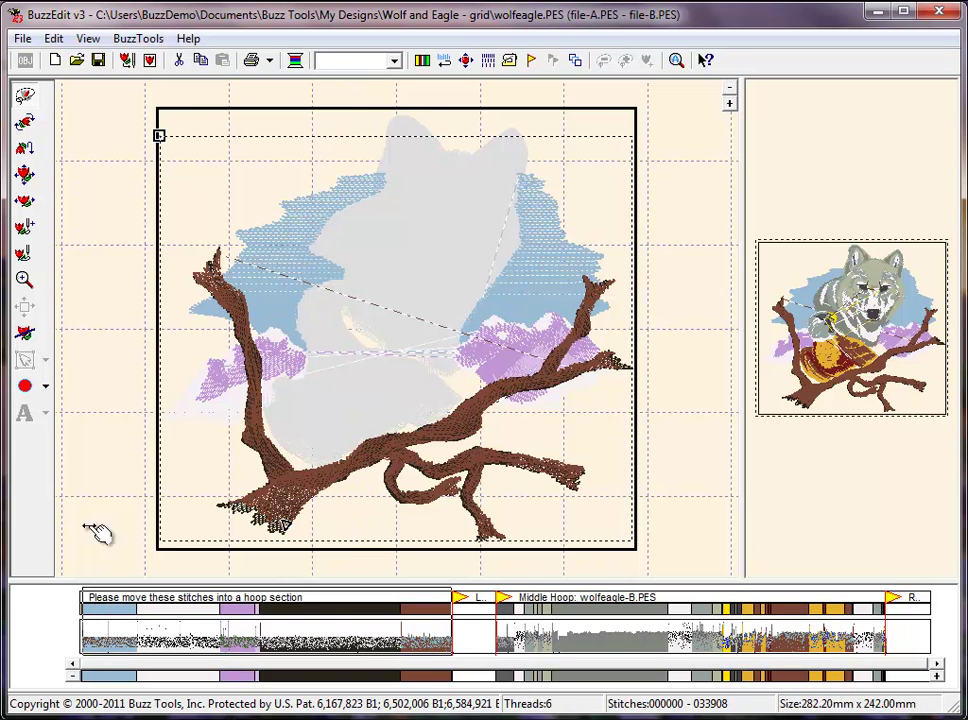
# Slice the unassigned block through the branch with 2.0mm feathered needlepoints along the cut.
pyautogui.click(25, 335)
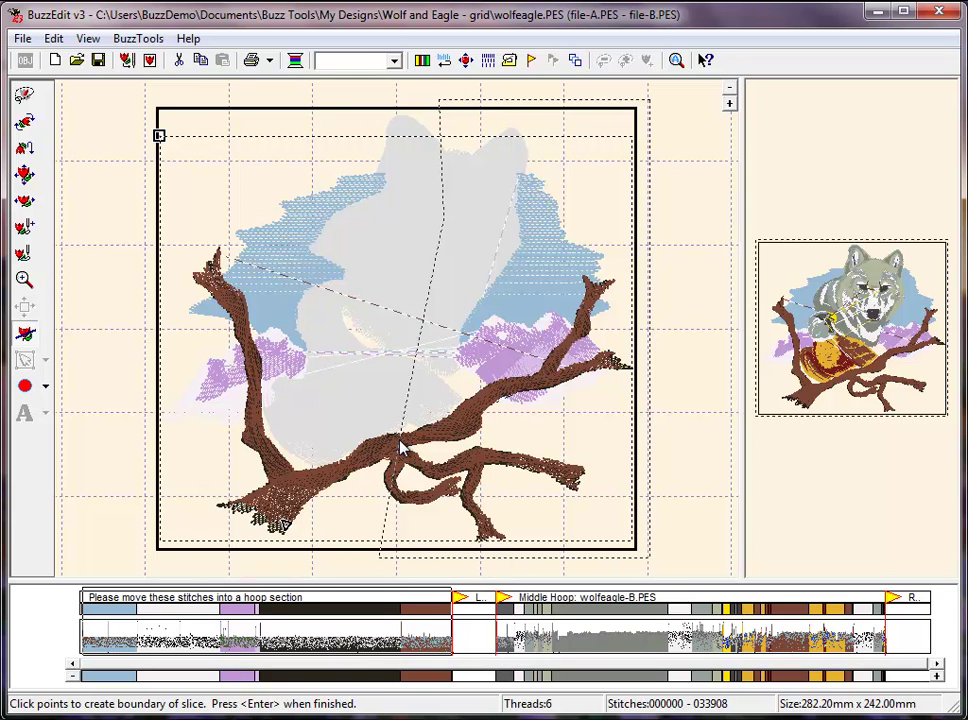
pyautogui.click(382, 474)
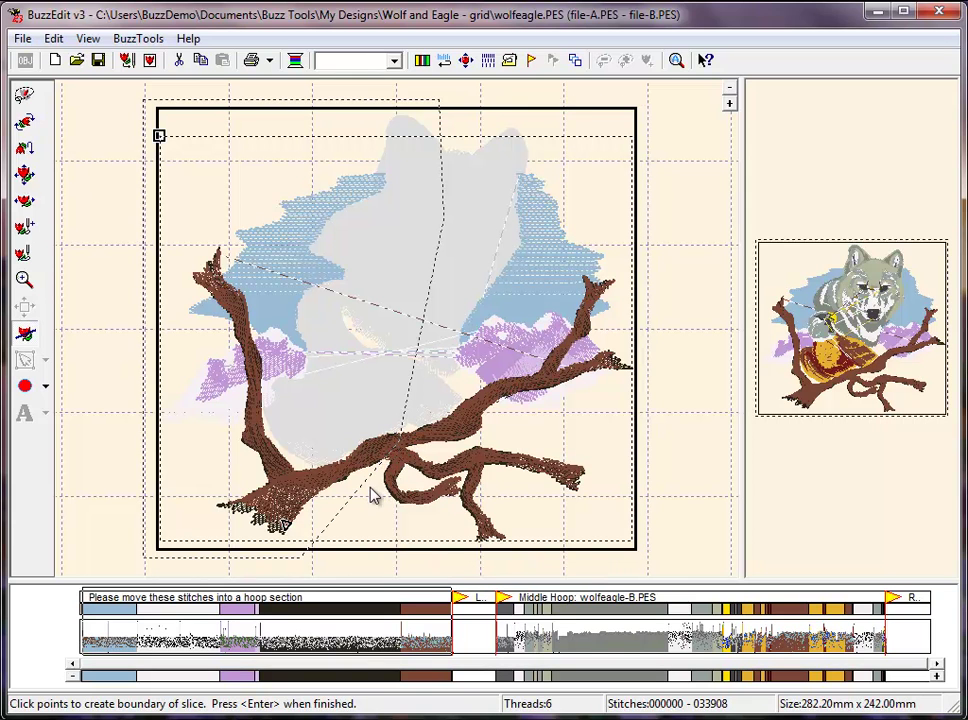
pyautogui.press('Return')
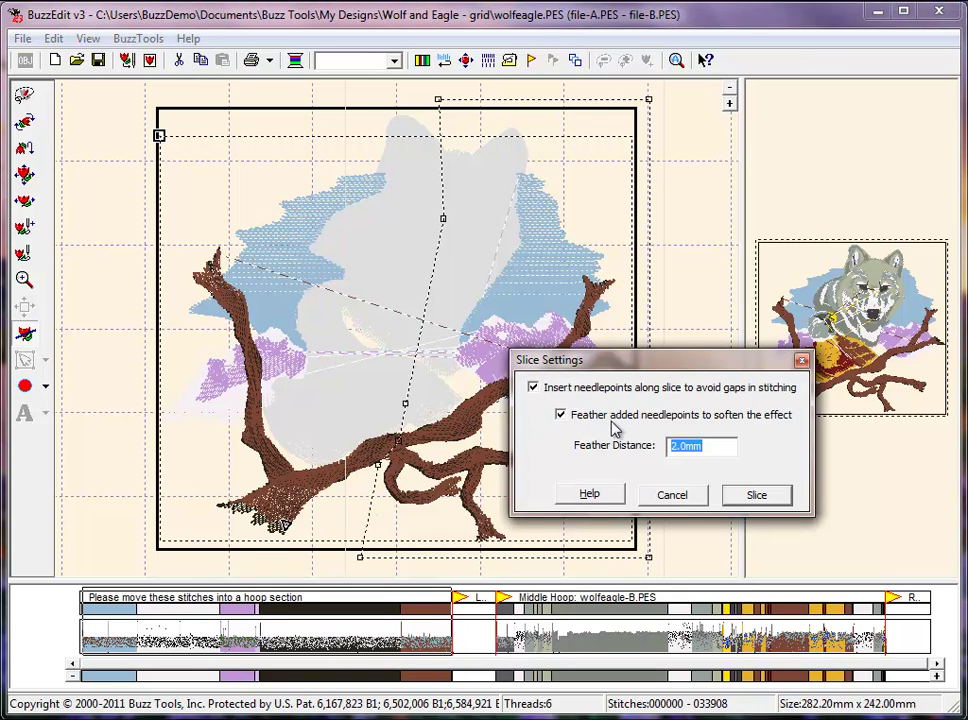
pyautogui.click(747, 500)
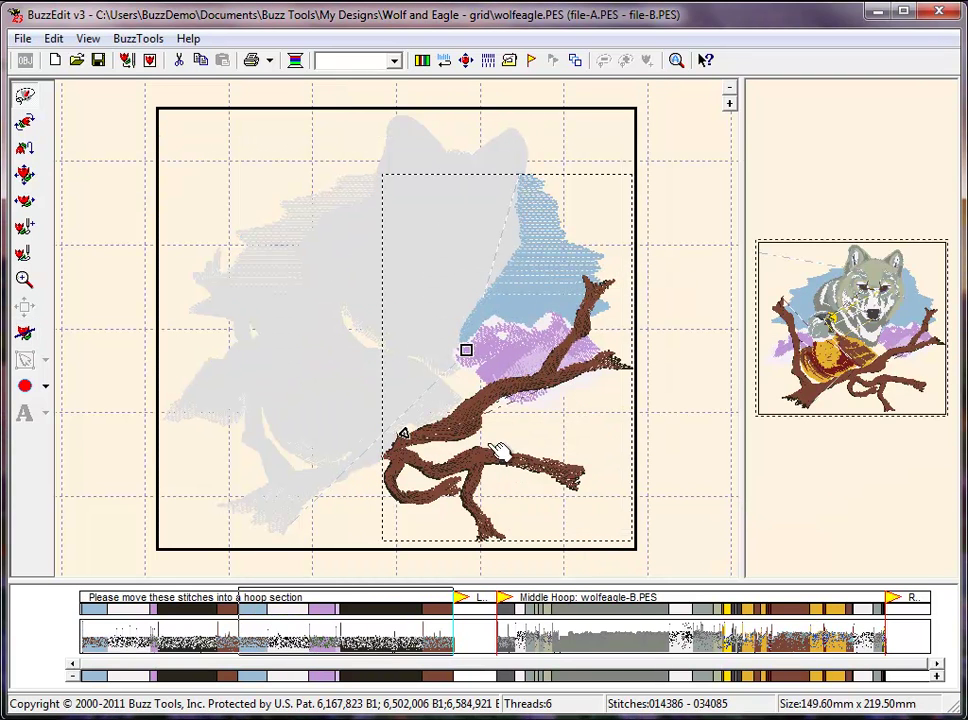
# Assign the right branch part to the right hoop (wolfeagle-C.PES) and the left part to the left hoop (wolfeagle-A.PES).
pyautogui.click(361, 600)
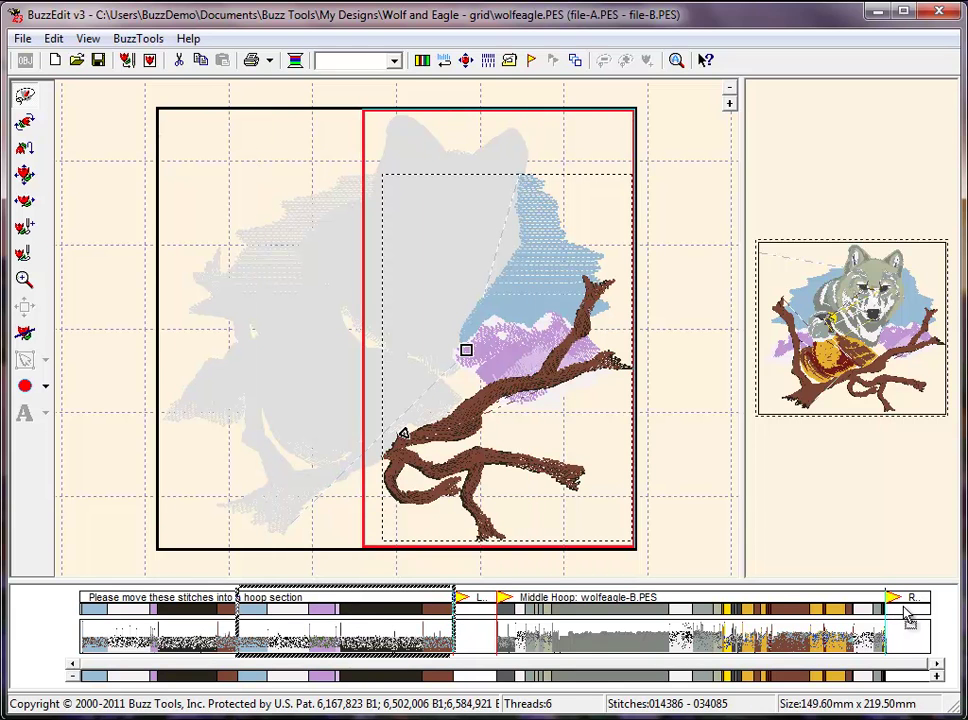
pyautogui.click(908, 603)
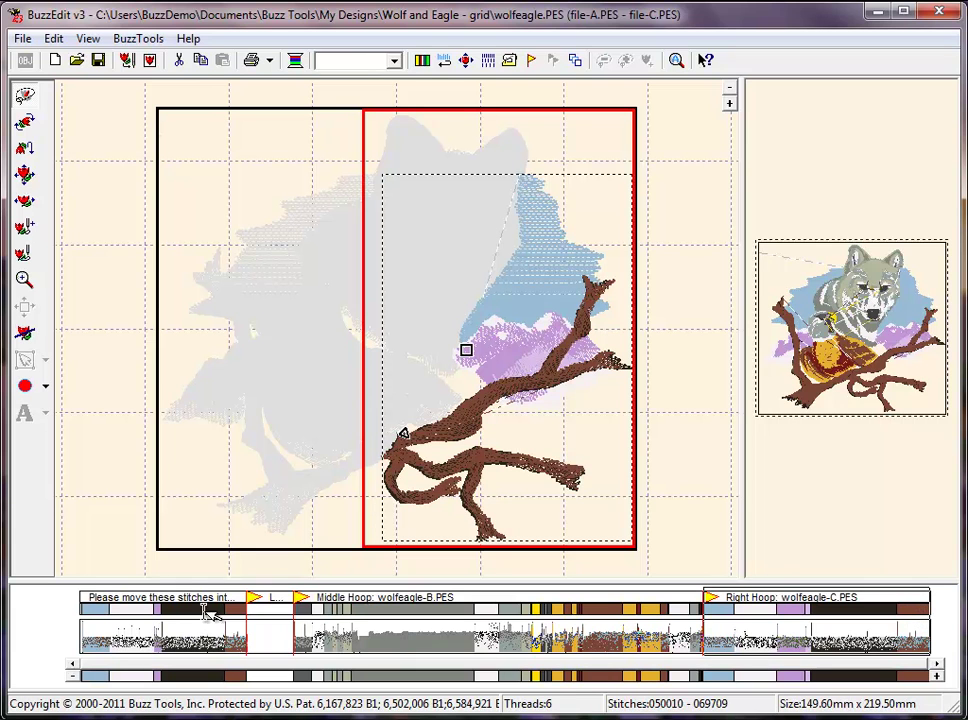
pyautogui.click(106, 599)
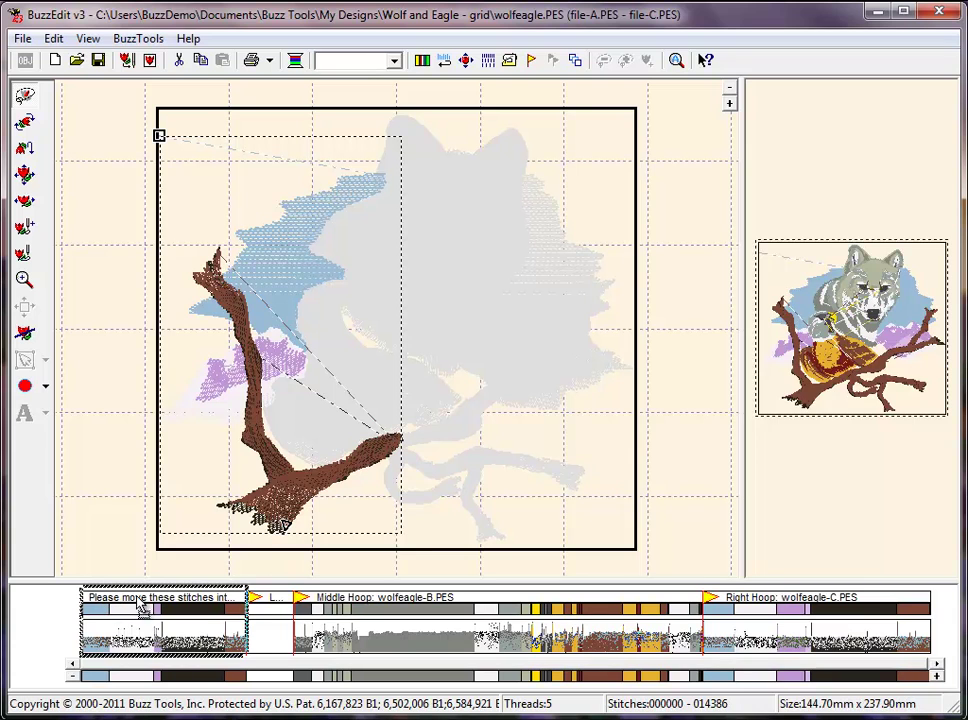
pyautogui.moveTo(100, 603)
pyautogui.mouseDown()
pyautogui.moveTo(270, 625)
pyautogui.moveTo(272, 617)
pyautogui.mouseUp()
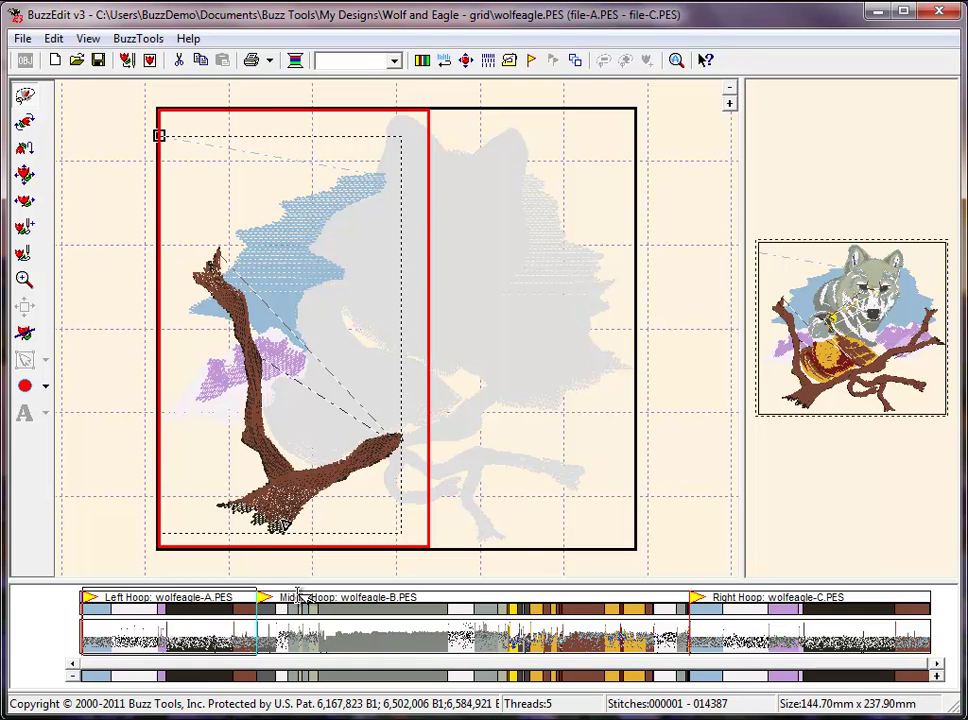
# Move the Right Hoop section ahead of the Middle Hoop so it becomes wolfeagle-B.PES.
pyautogui.click(300, 598)
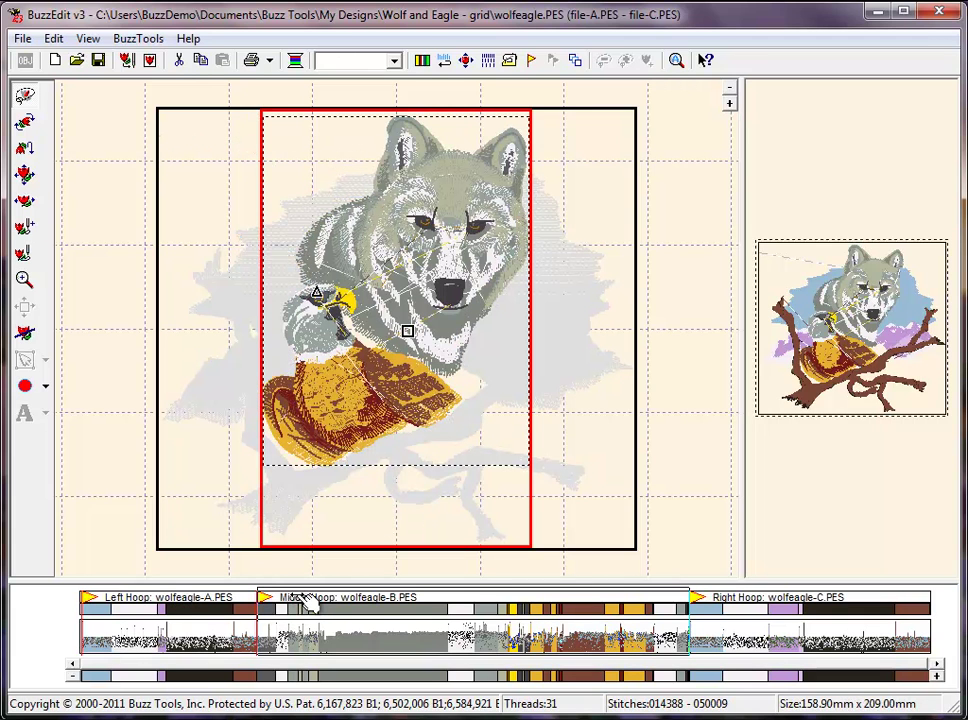
pyautogui.click(735, 597)
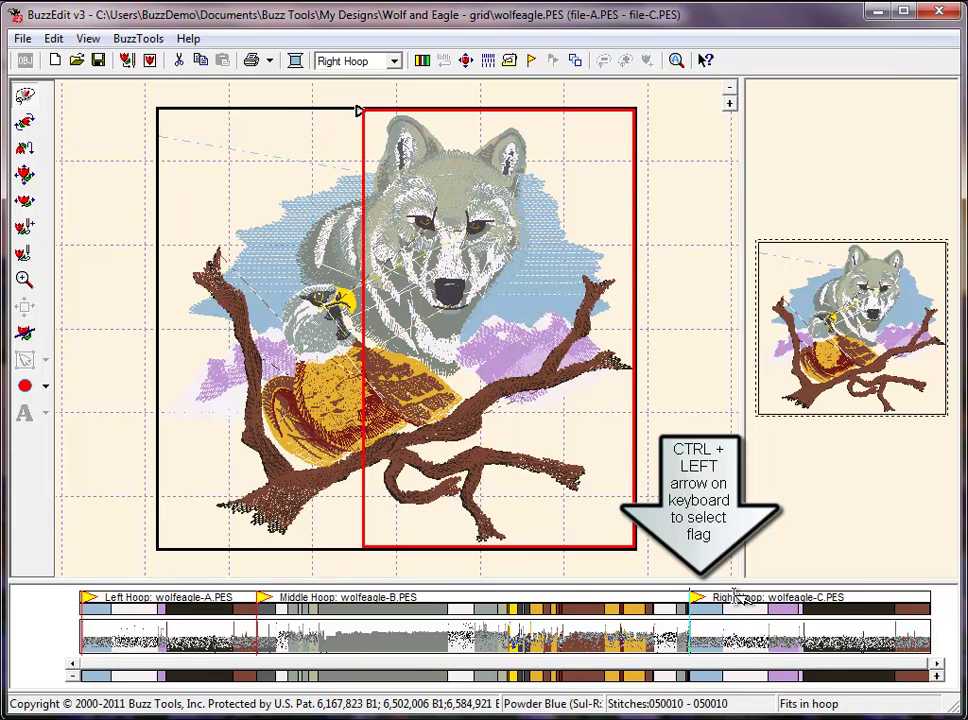
pyautogui.click(741, 599)
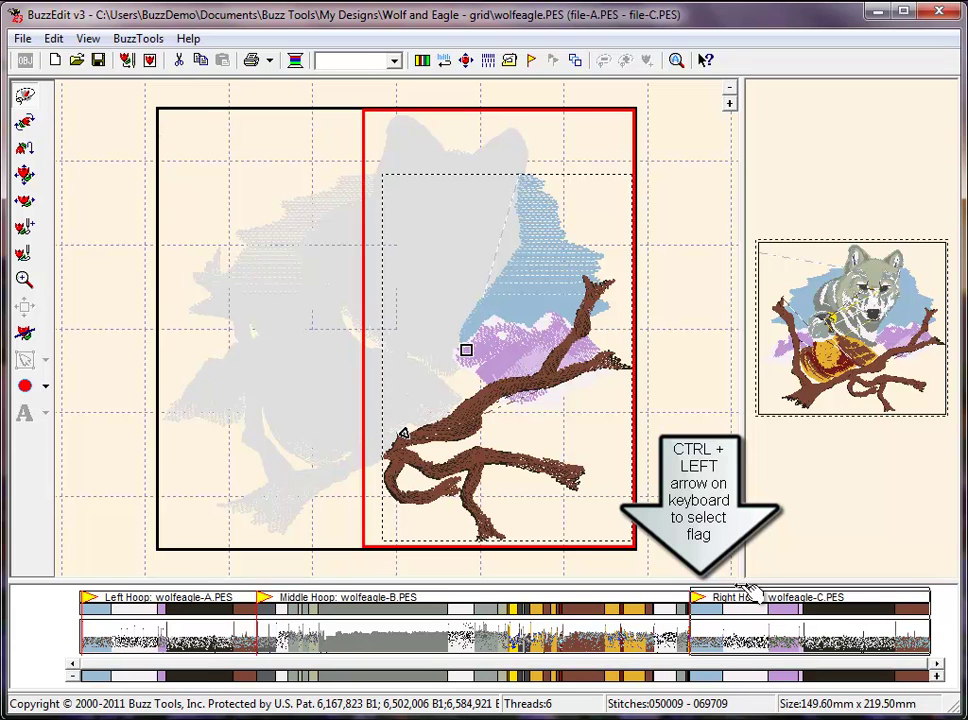
pyautogui.hotkey('ctrl', 'Left')
pyautogui.hotkey('ctrl', 'Left')
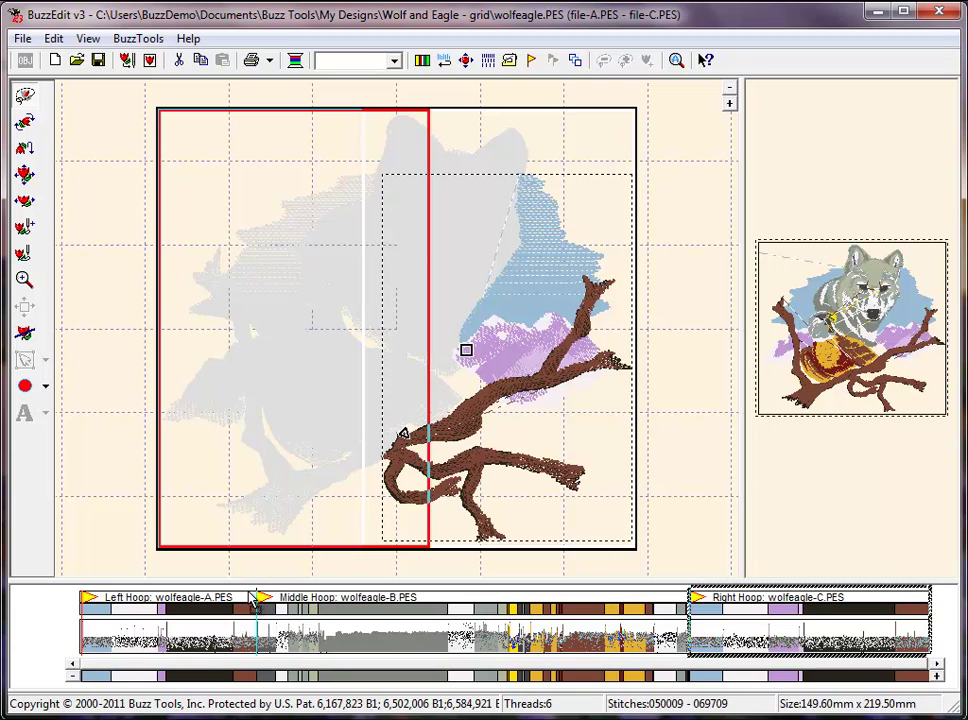
pyautogui.hotkey('ctrl', 'Right')
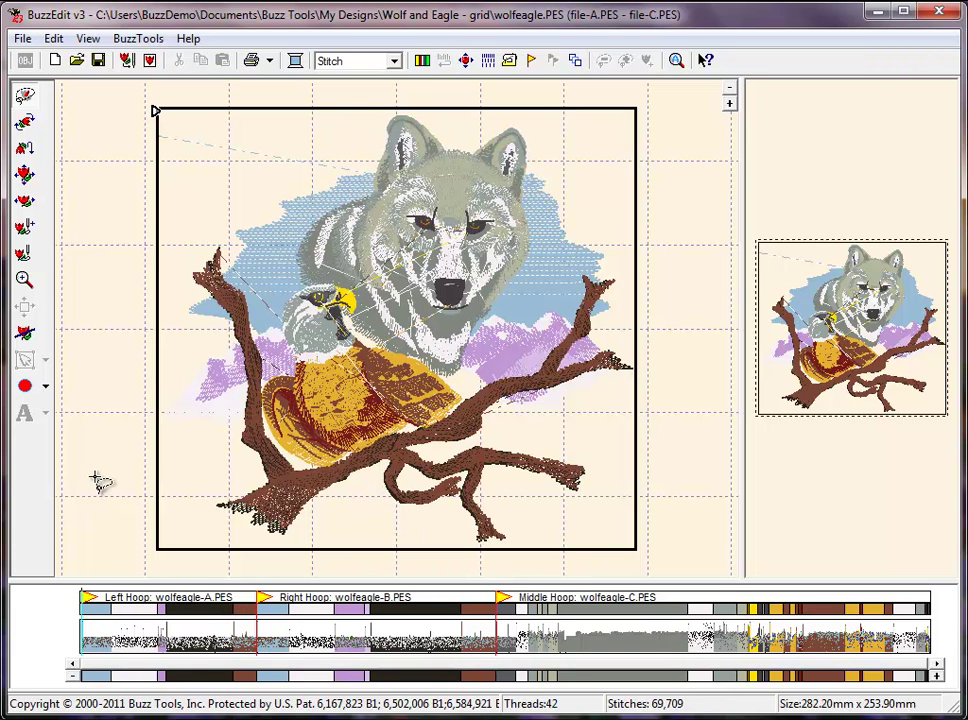
# Insert light yellow-green multi-hoop alignment stitches via BuzzTools > Multi-Hoops, bringing the design to 69,825 stitches.
pyautogui.click(134, 40)
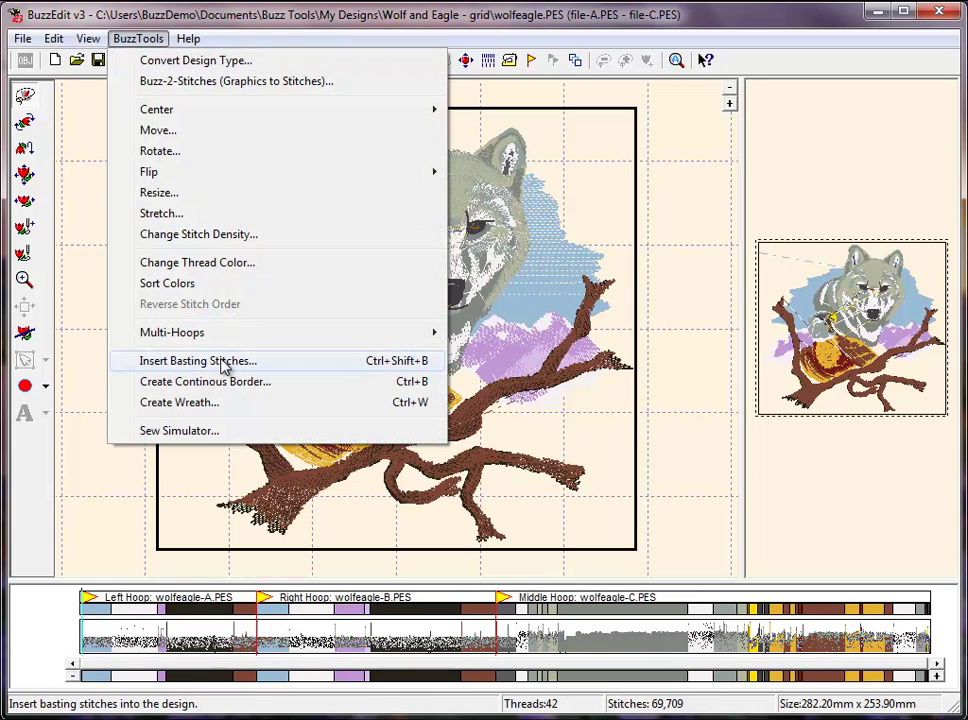
pyautogui.moveTo(218, 335)
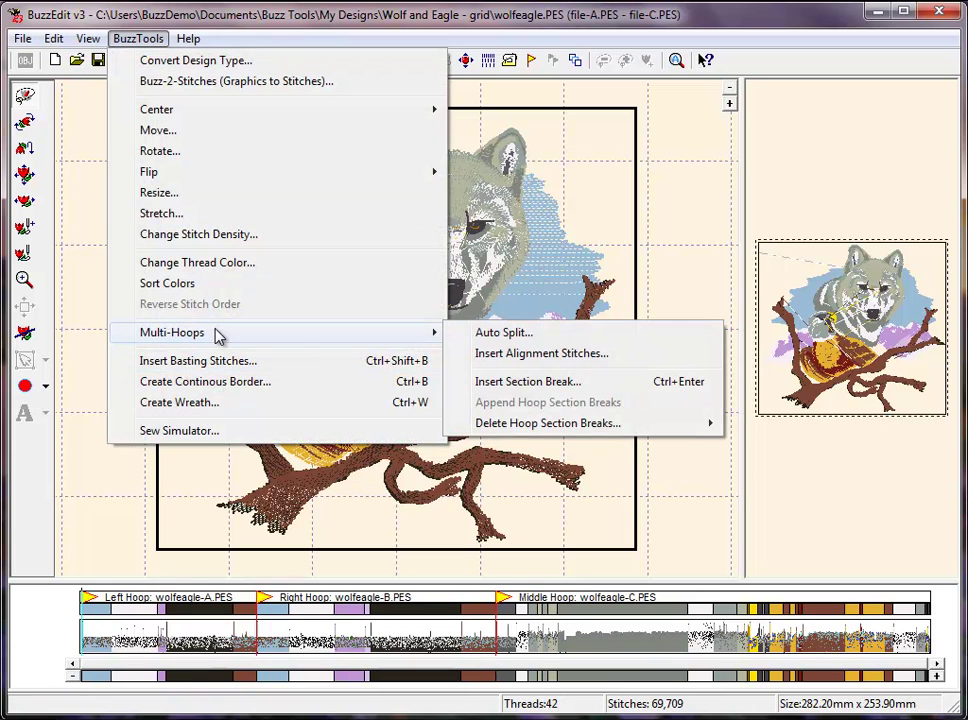
pyautogui.click(507, 355)
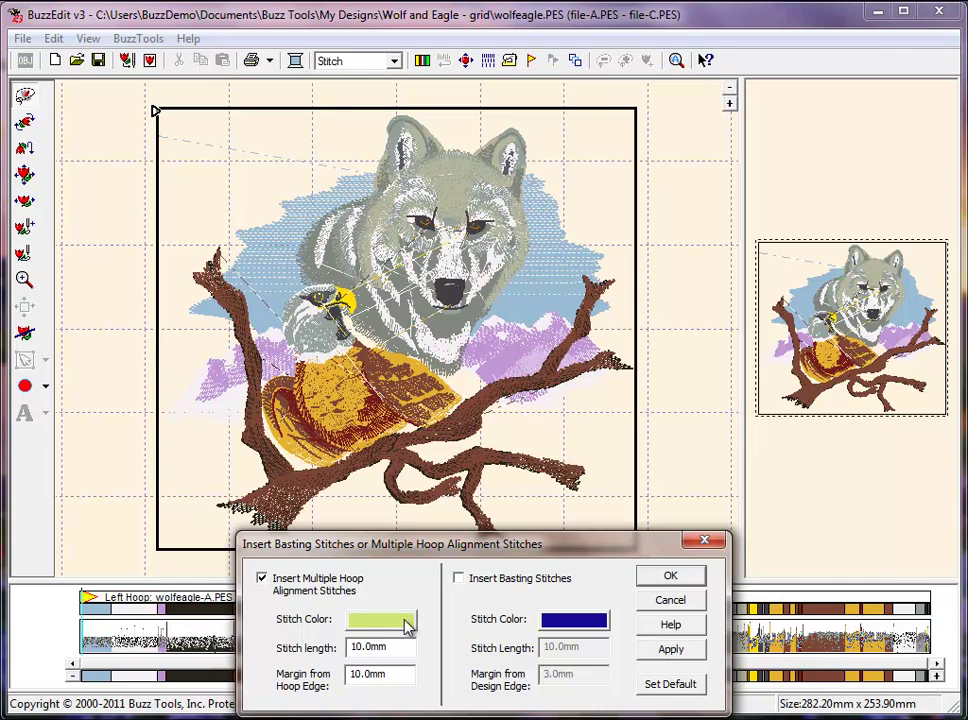
pyautogui.click(407, 625)
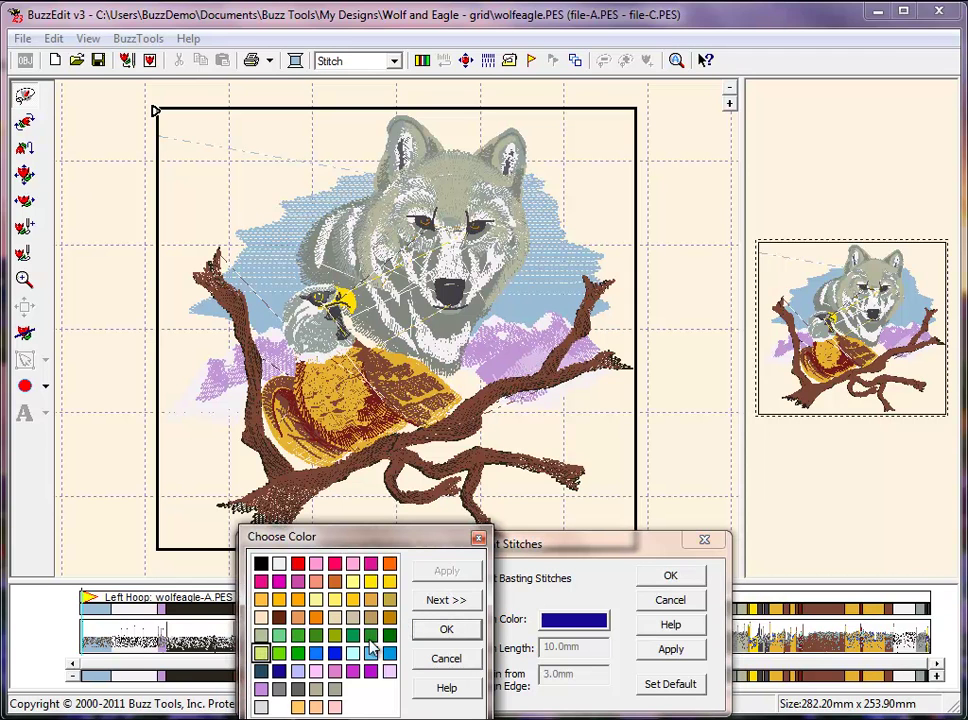
pyautogui.click(445, 629)
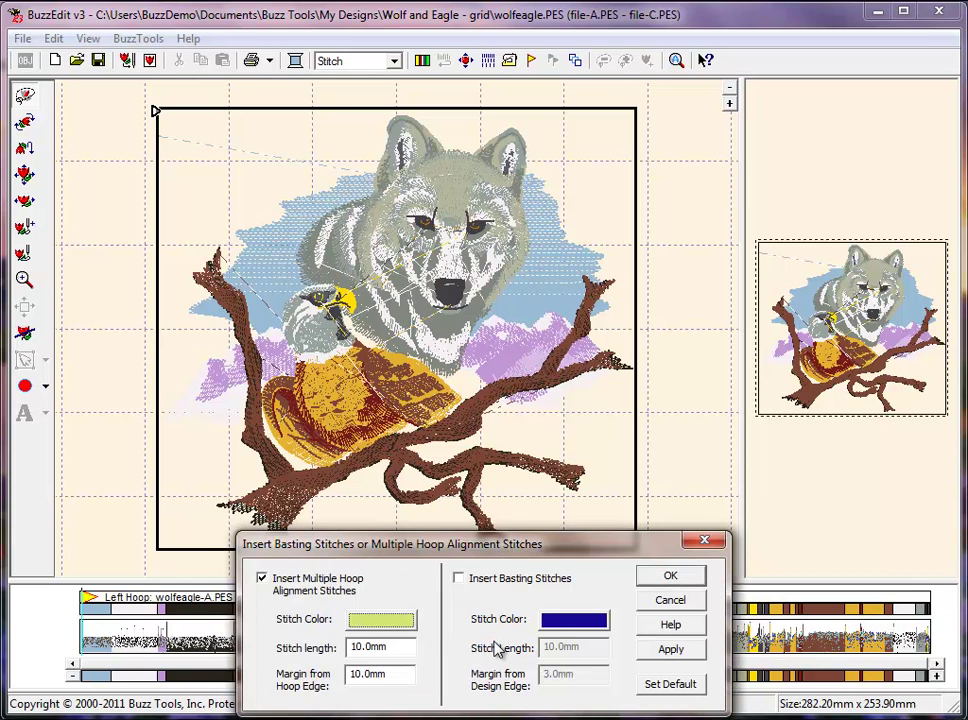
pyautogui.click(697, 578)
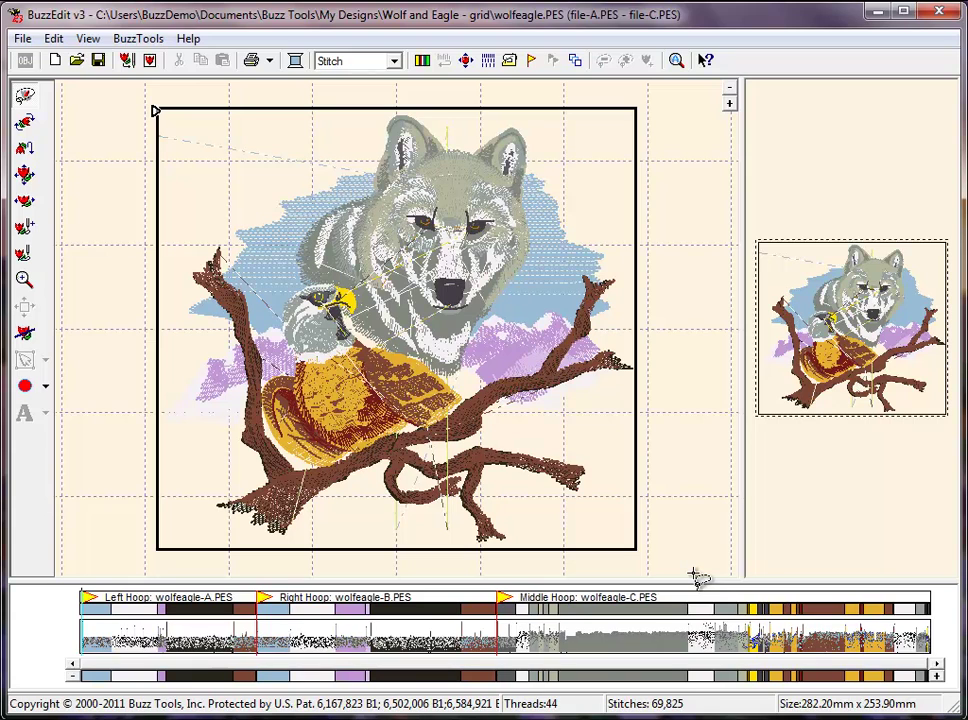